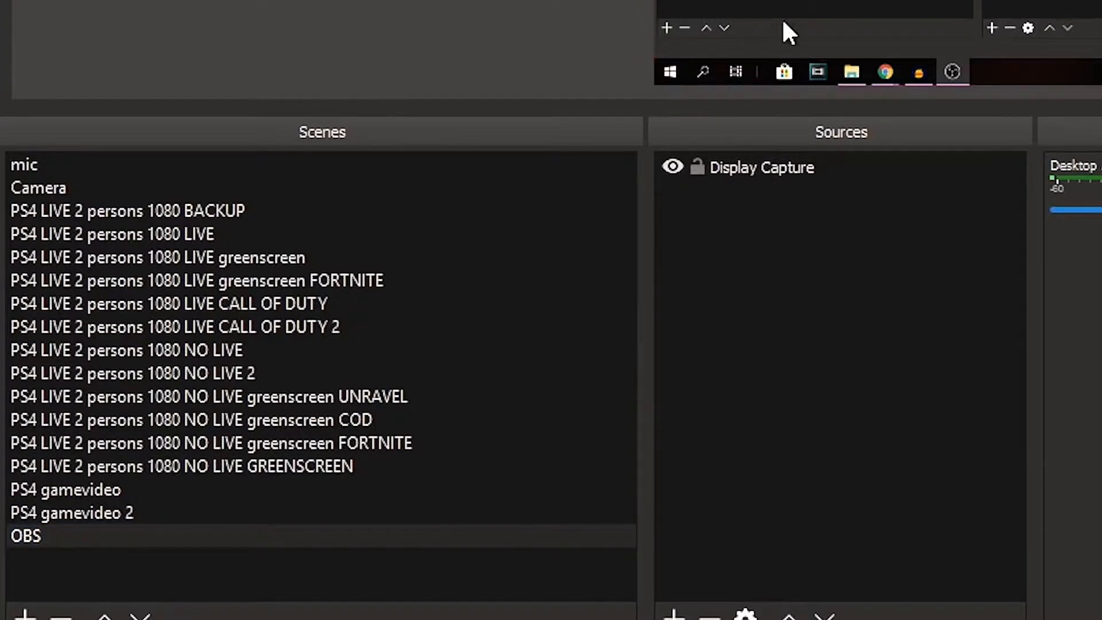
- Toggle the visibility of the Display Capture source in the OBS scene and leave it hidden
left_click(674, 169)
left_click(674, 169)
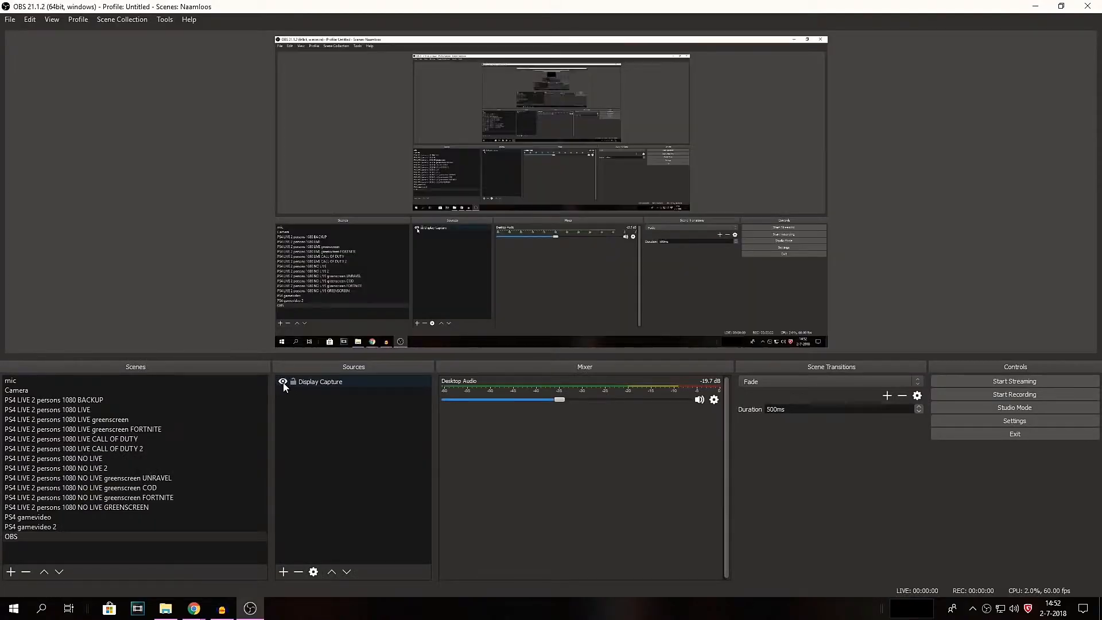
left_click(674, 169)
left_click(674, 169)
left_click(284, 383)
left_click(284, 383)
left_click(283, 382)
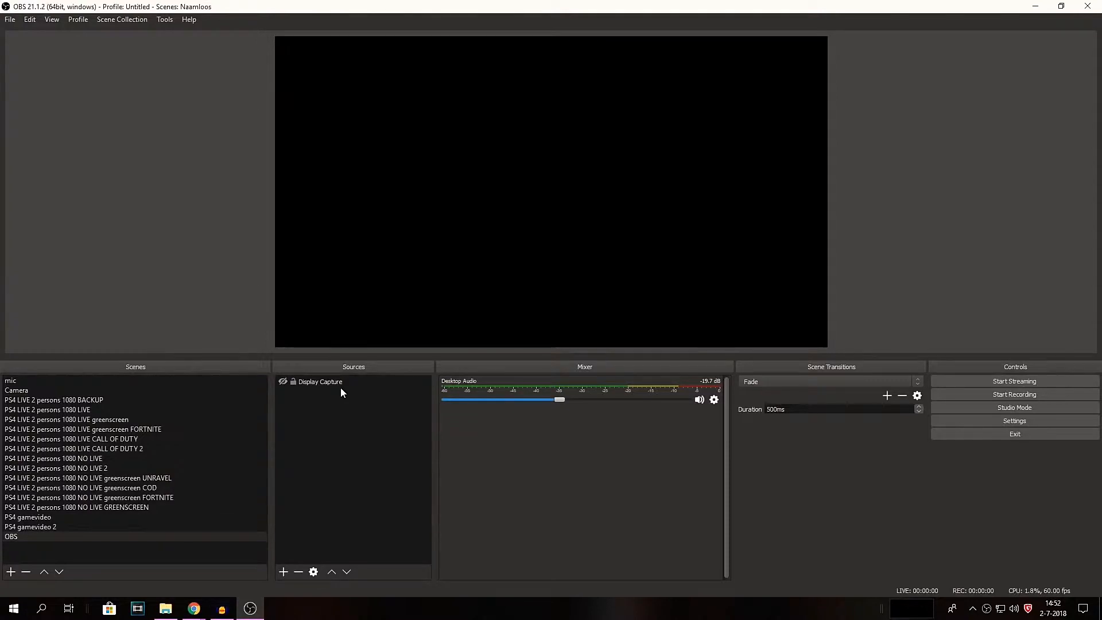
- Open the video settings and set the base (canvas) resolution to 1920x1080
left_click(962, 421)
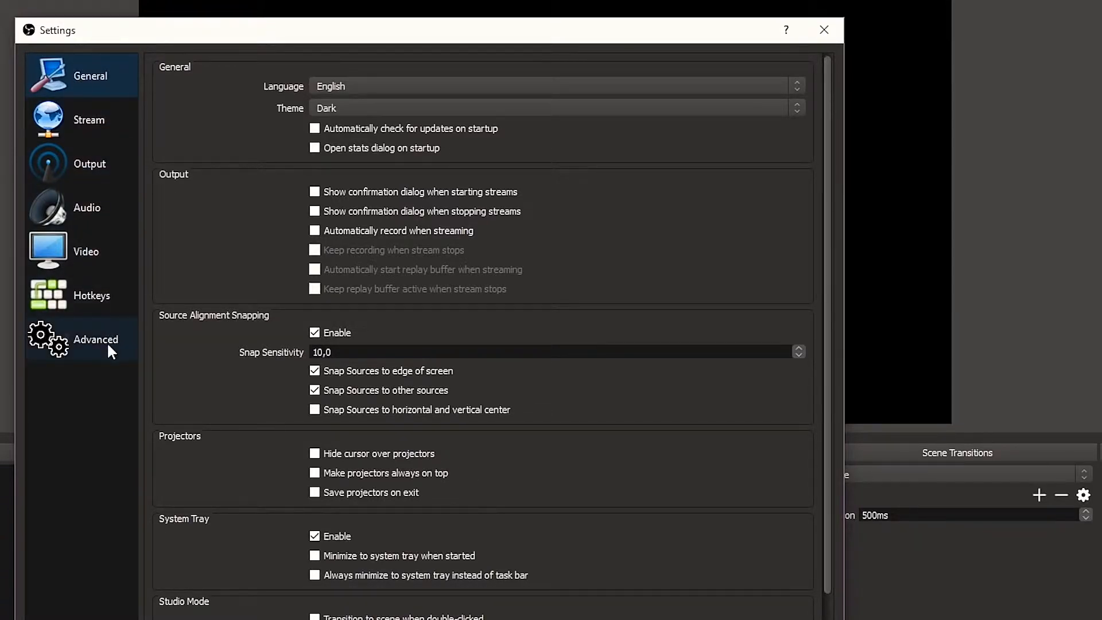
left_click(105, 261)
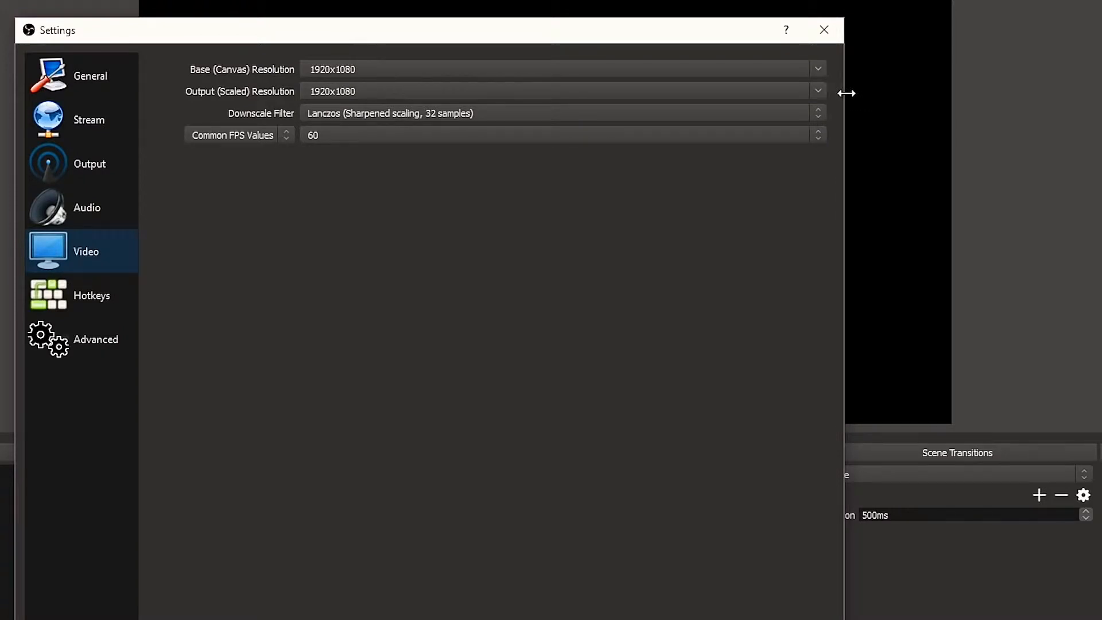
left_click(819, 68)
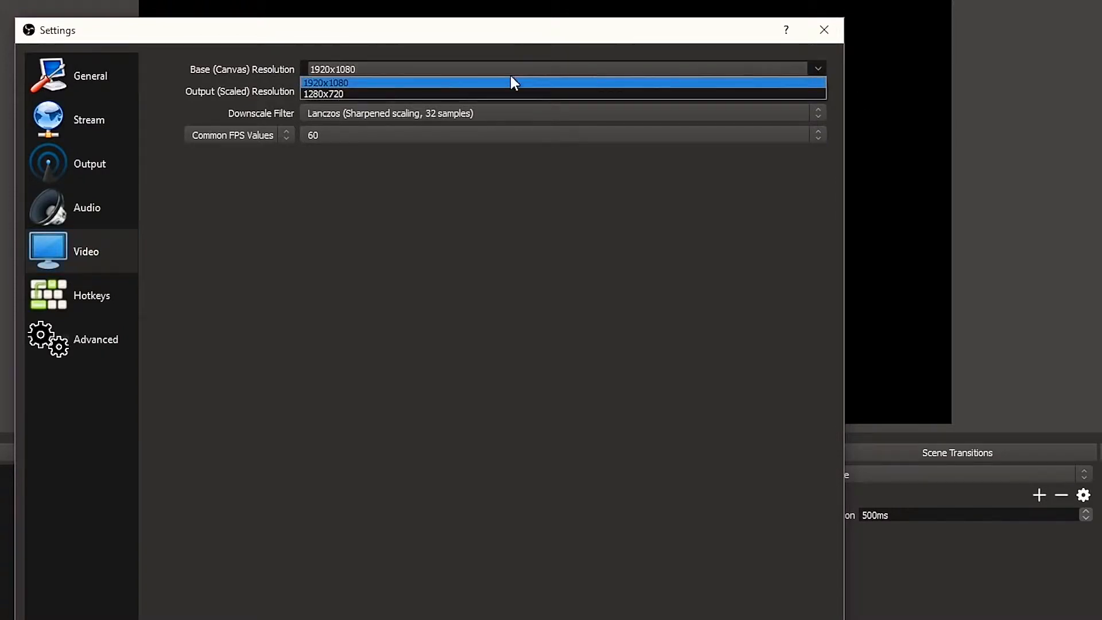
left_click(346, 83)
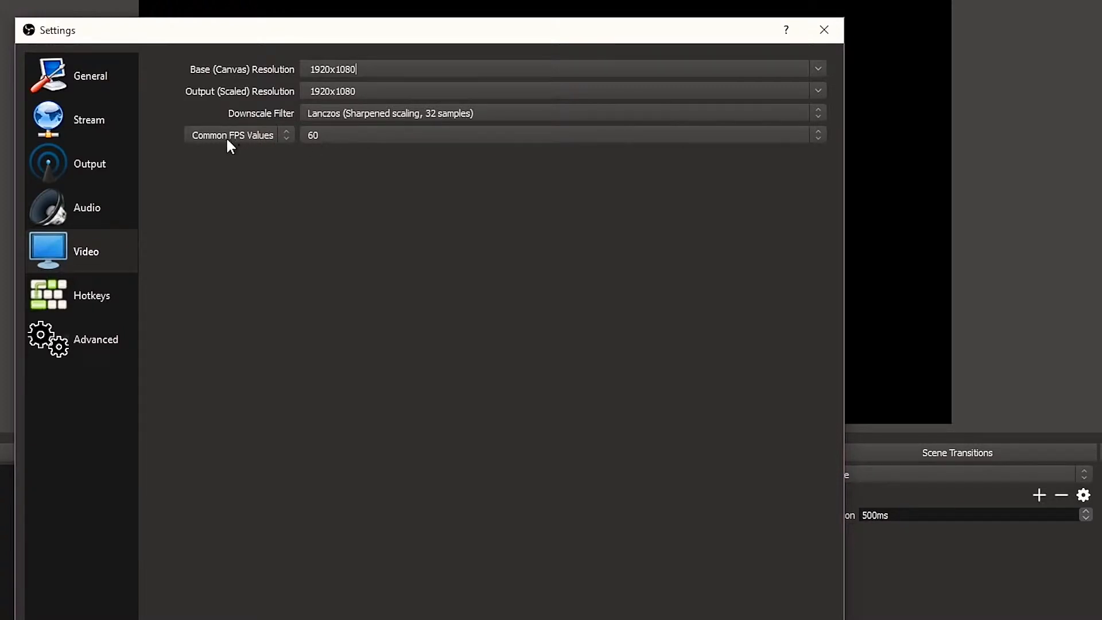
- Try 30 as the common FPS value in the video settings and finish with 60 selected
left_click(343, 136)
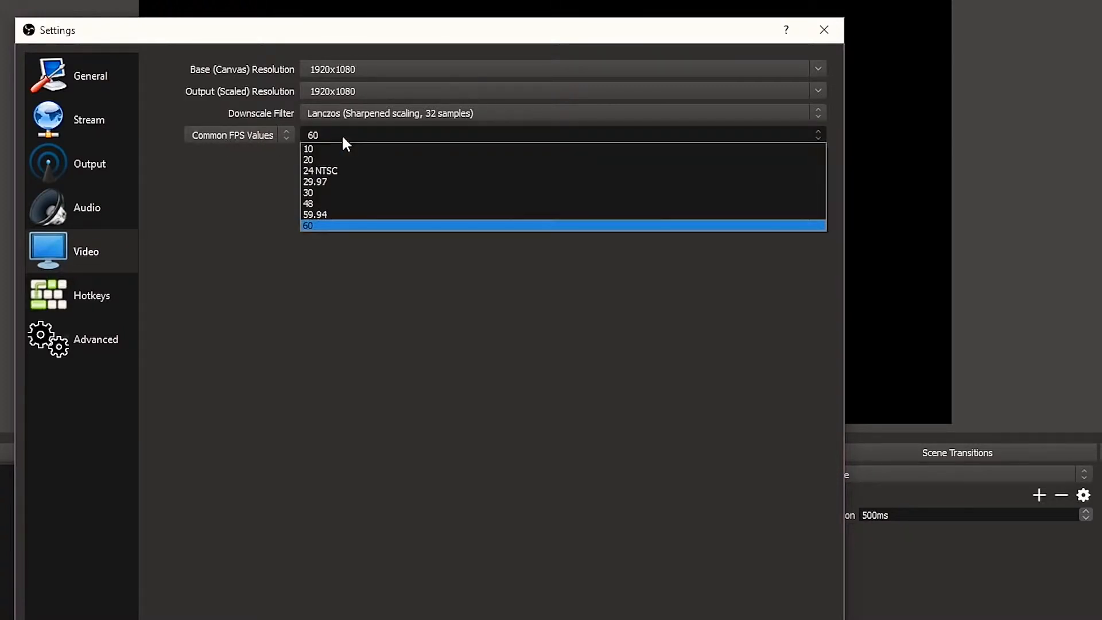
left_click(317, 192)
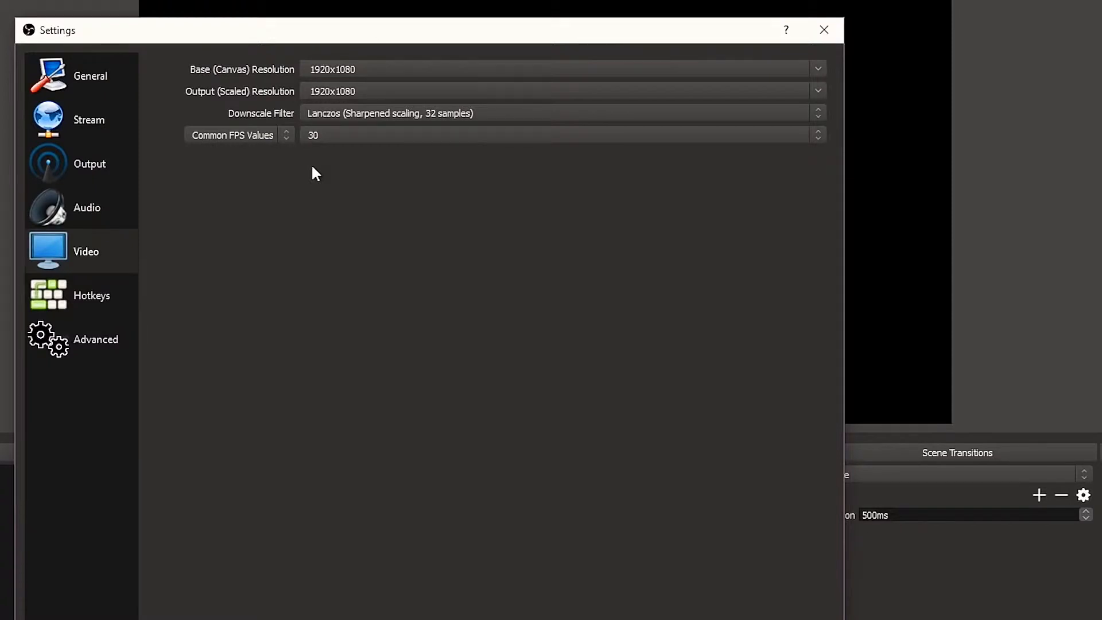
left_click(320, 136)
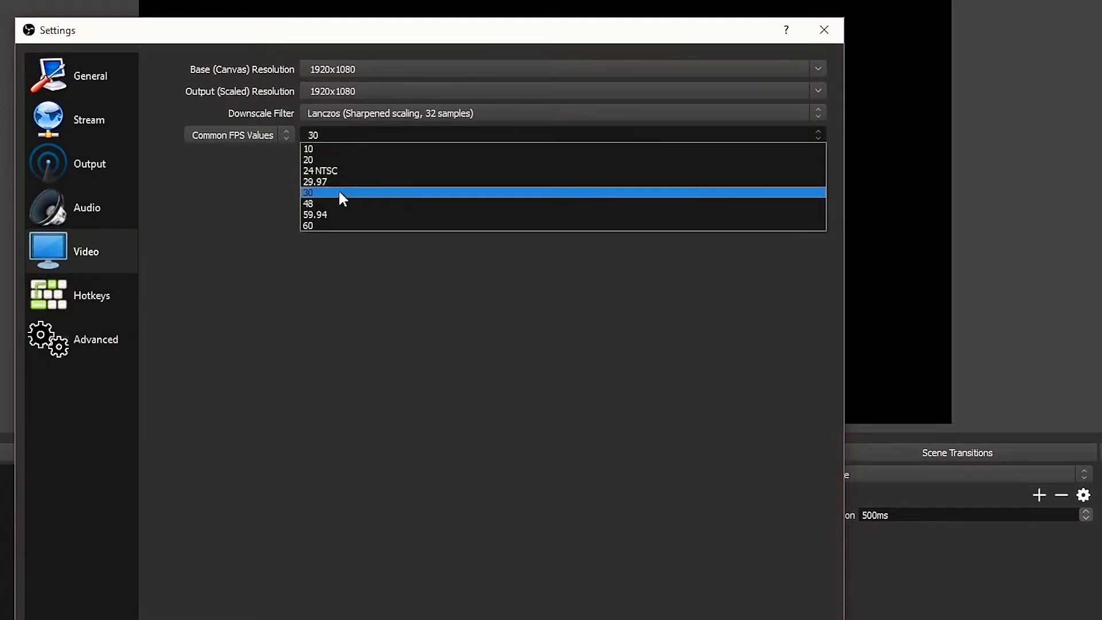
left_click(324, 226)
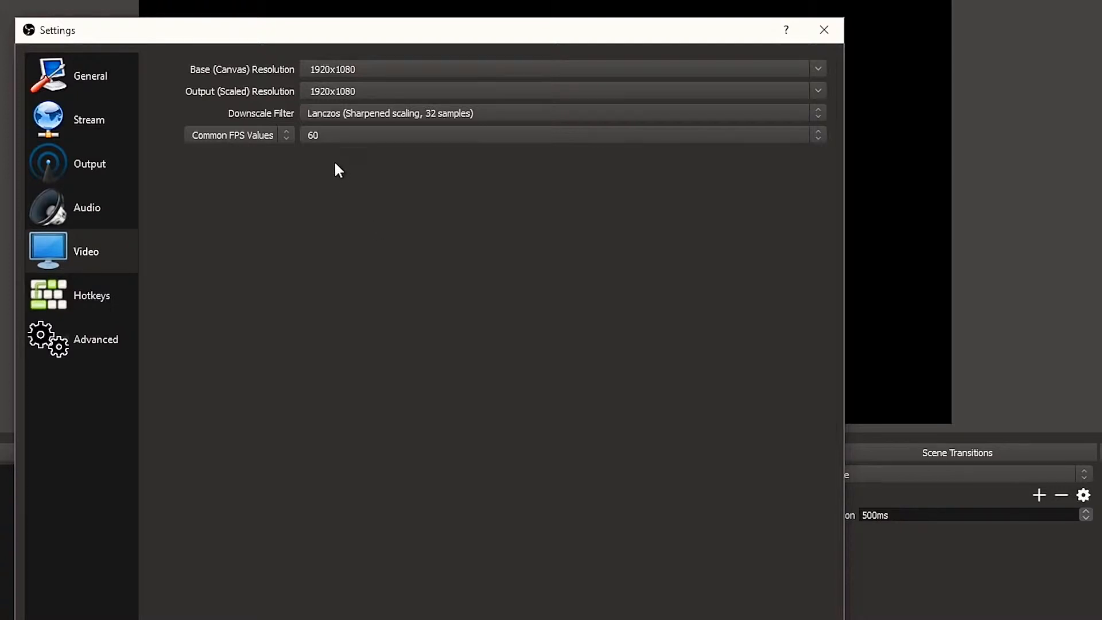
left_click(317, 137)
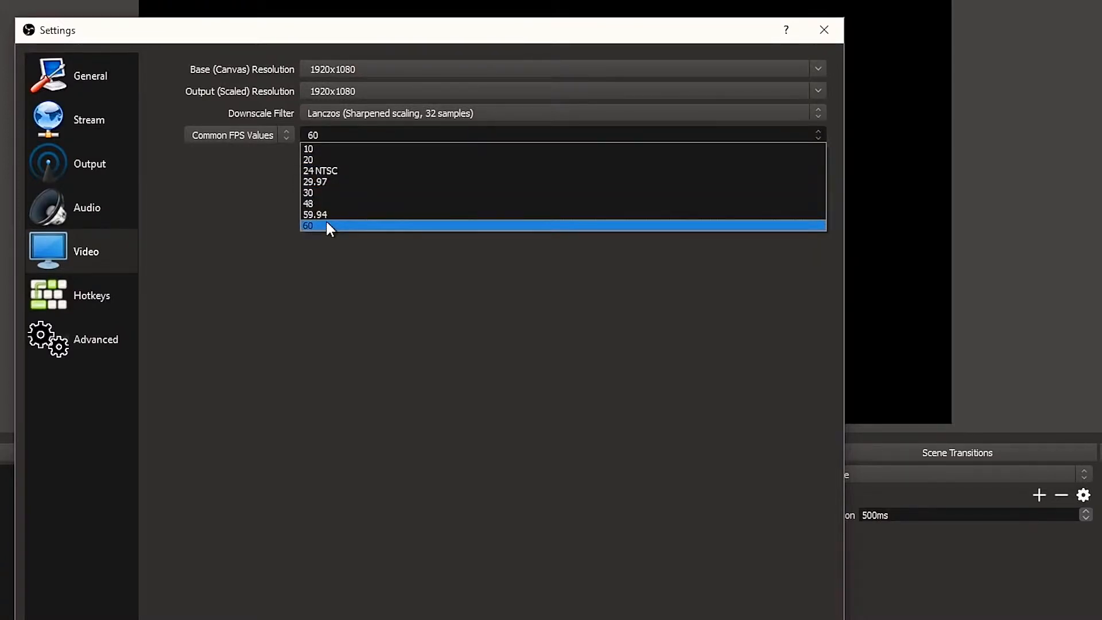
left_click(318, 193)
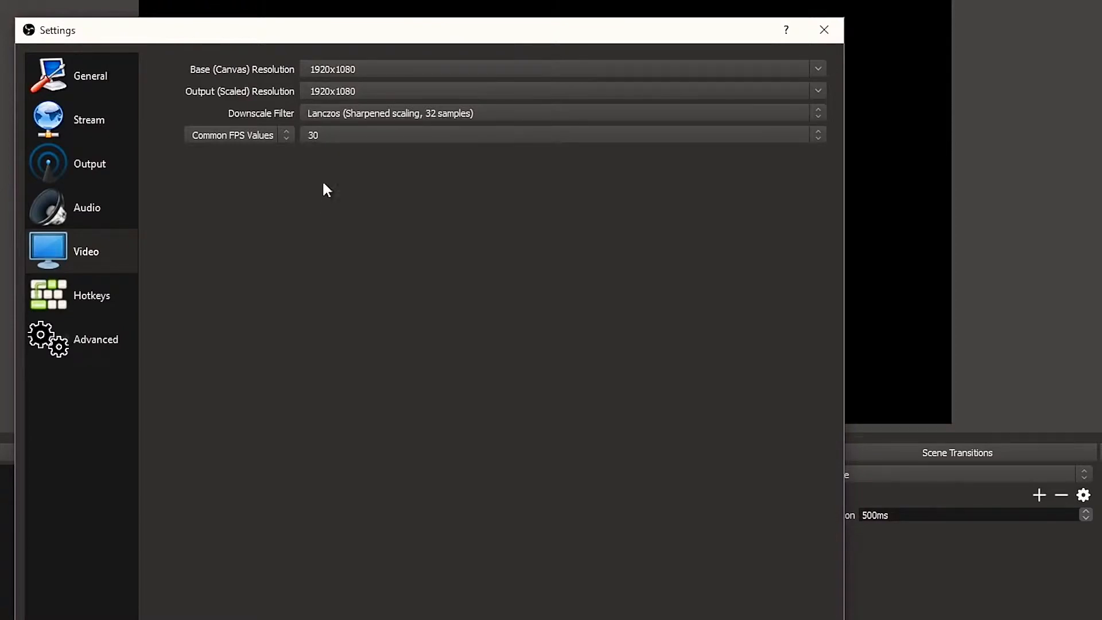
left_click(322, 144)
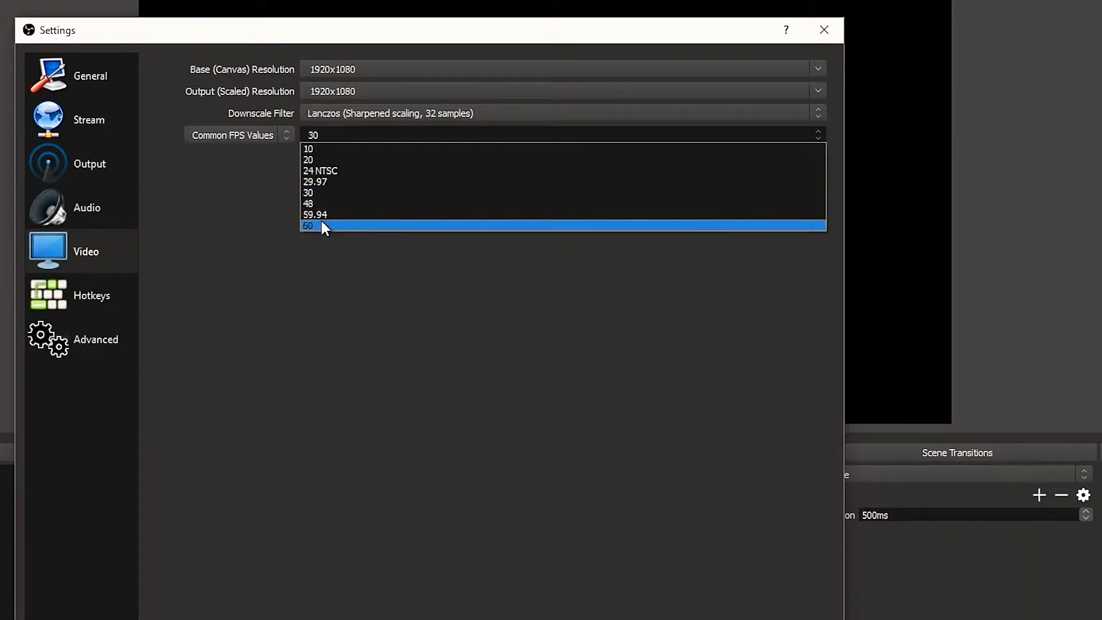
left_click(320, 224)
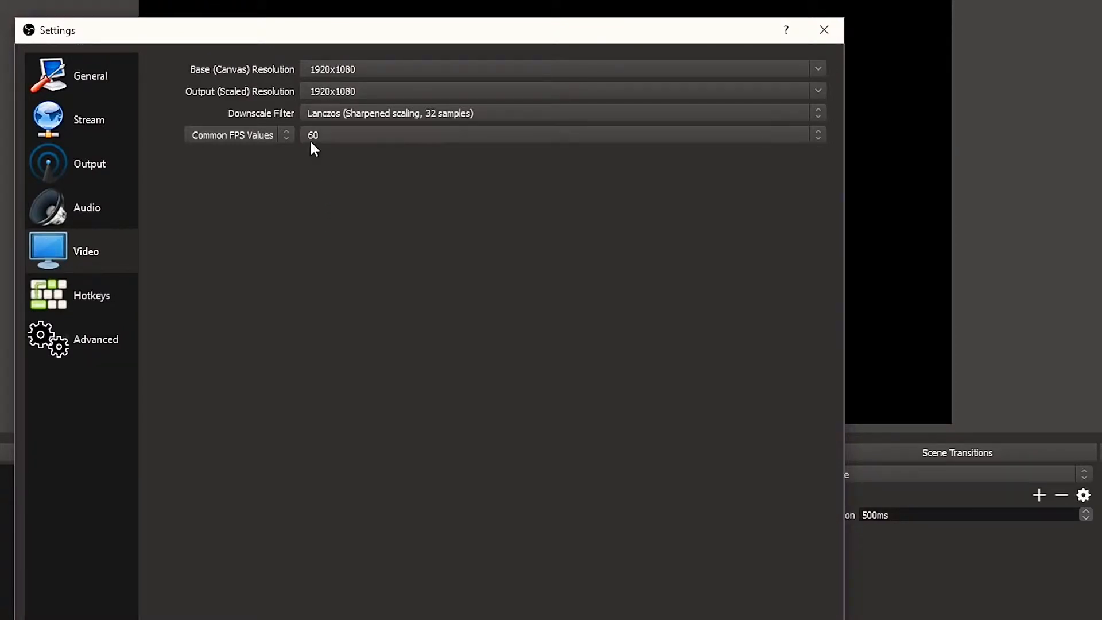
- Set the output (scaled) resolution to 1920x1080 and the downscale filter to Lanczos (Sharpened scaling, 32 samples)
left_click(377, 90)
left_click(818, 91)
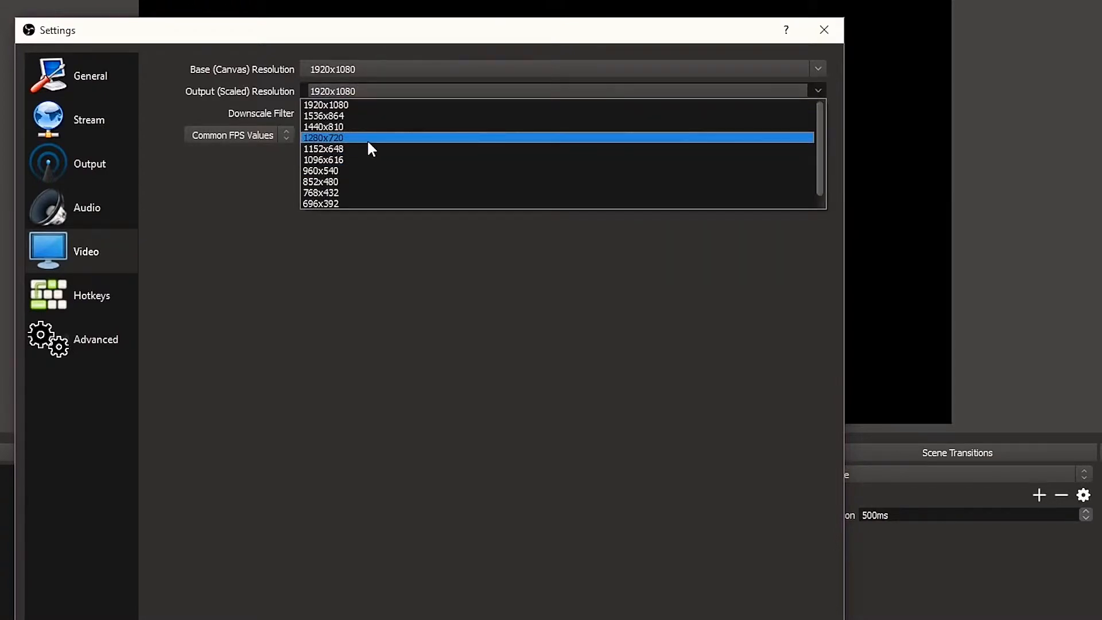
left_click(339, 213)
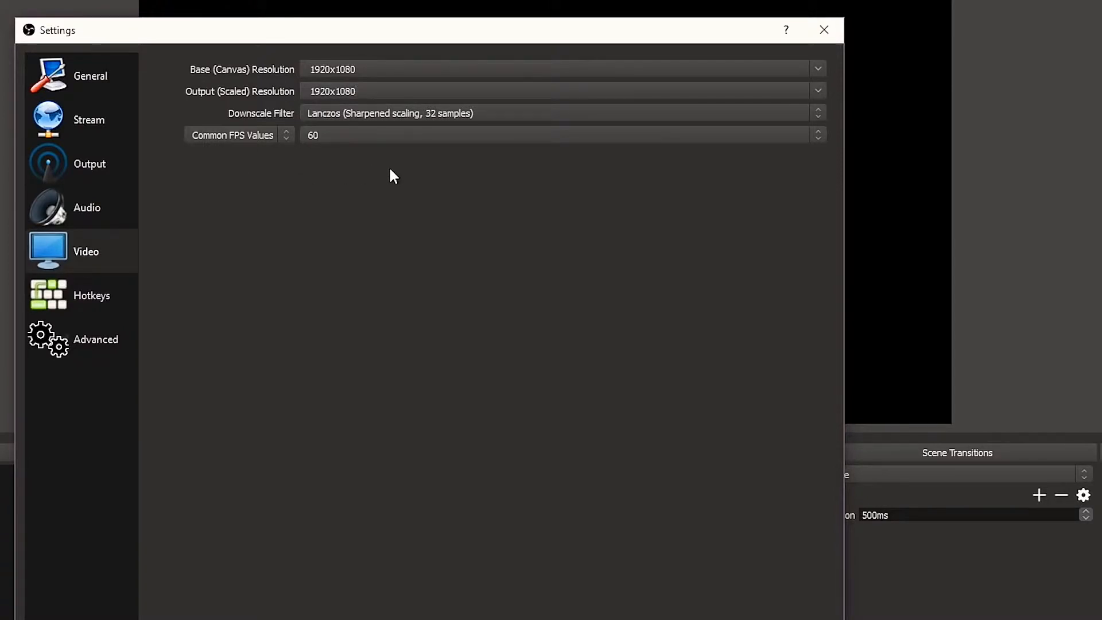
left_click(445, 118)
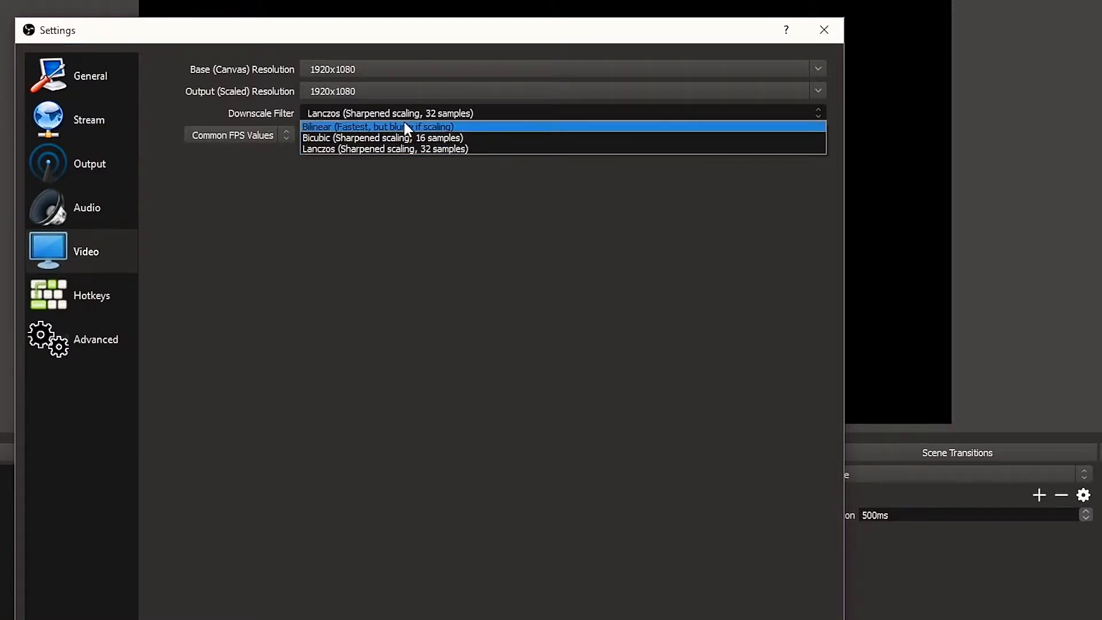
left_click(435, 148)
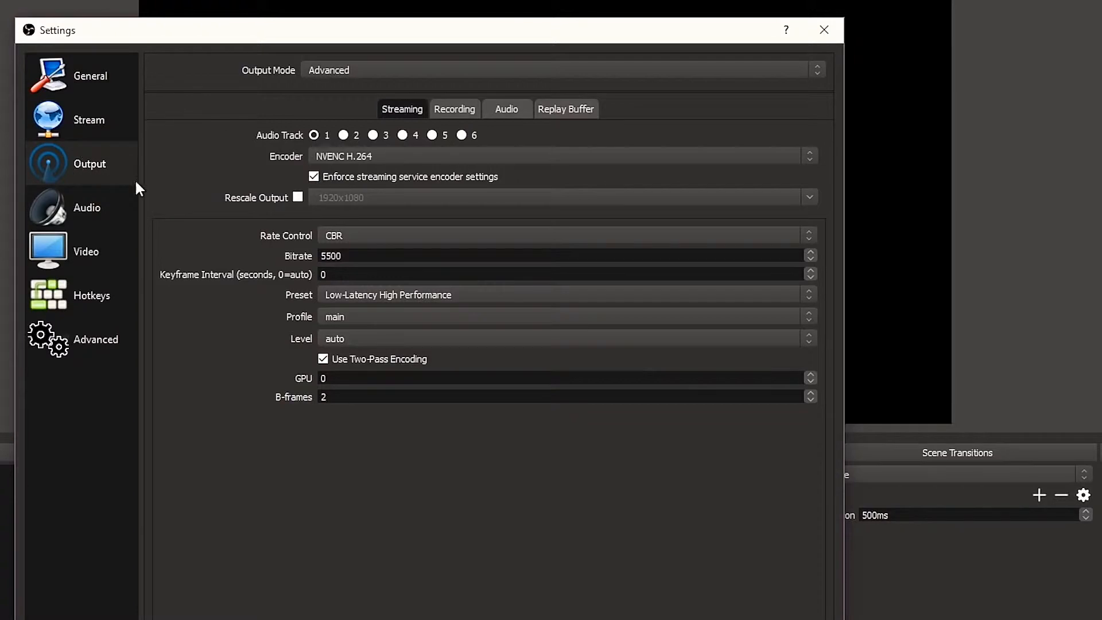
- Set the output mode to Advanced in the output settings
left_click(339, 70)
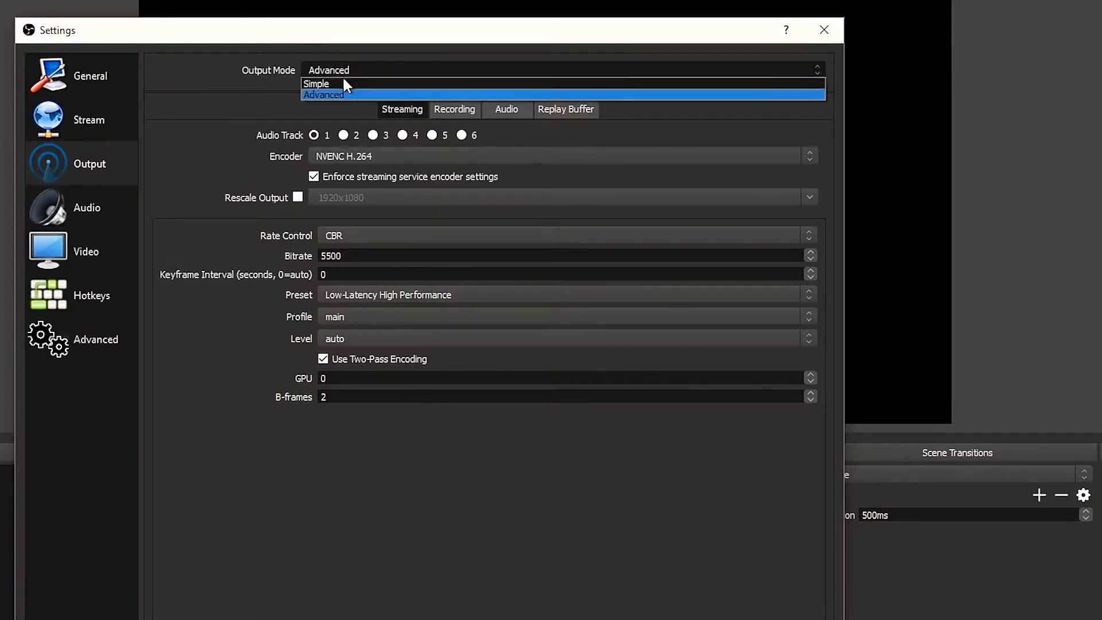
left_click(338, 92)
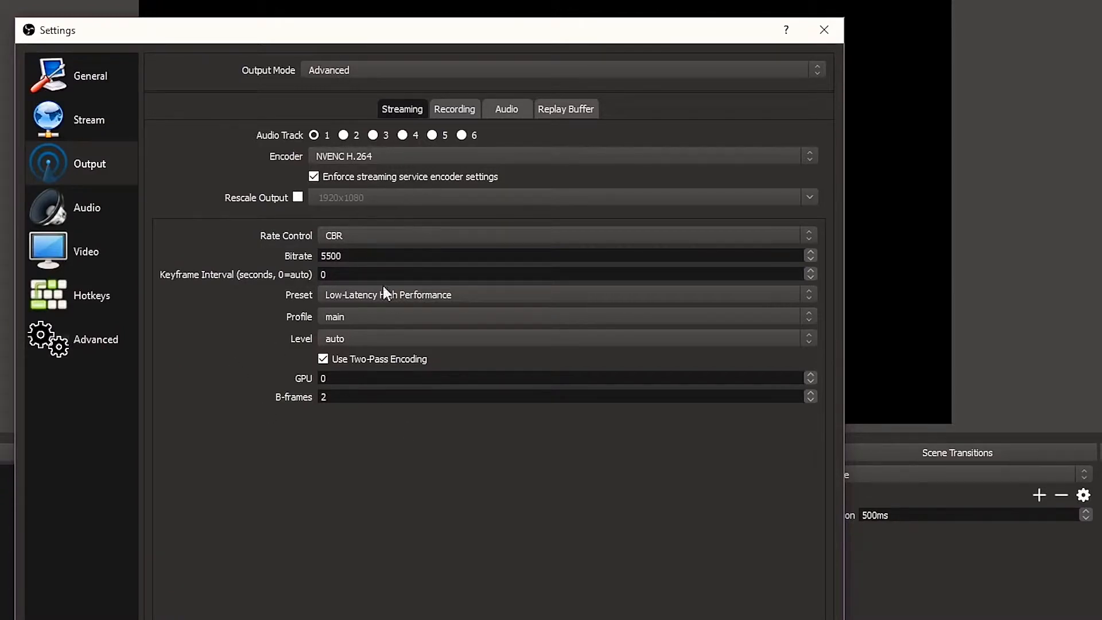
left_click(350, 72)
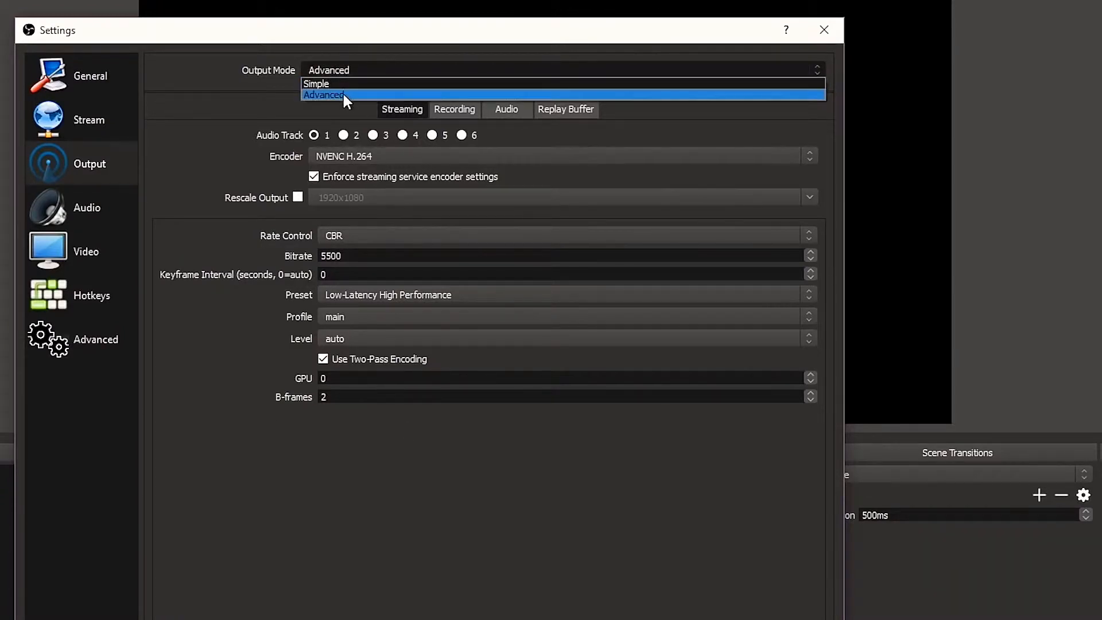
left_click(342, 94)
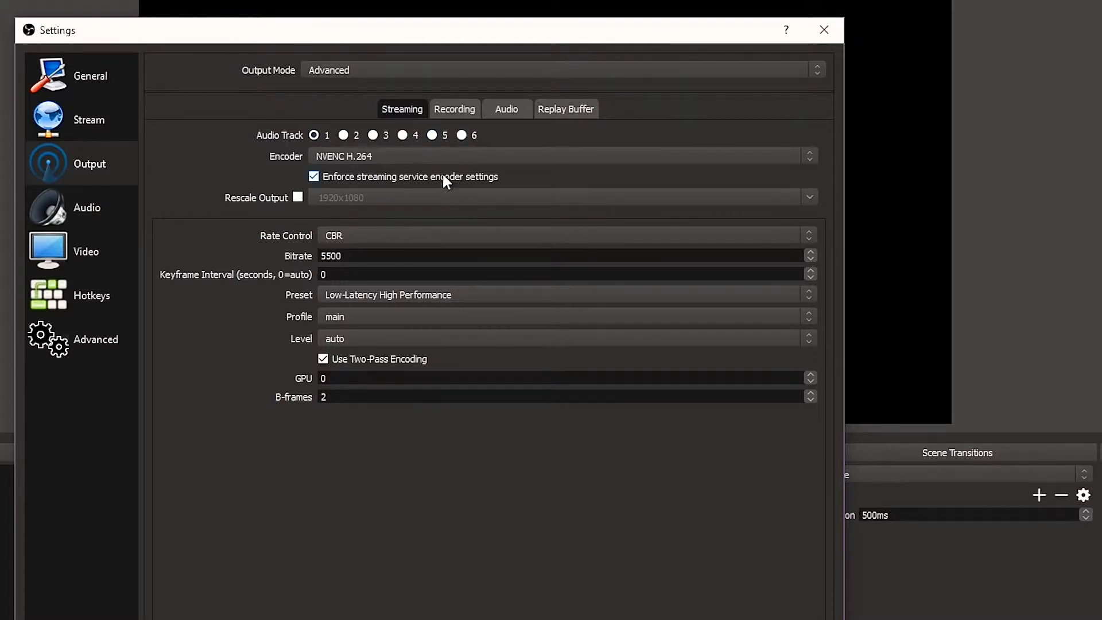
- Choose NVENC H.264 as the streaming encoder
left_click(349, 154)
left_click(350, 155)
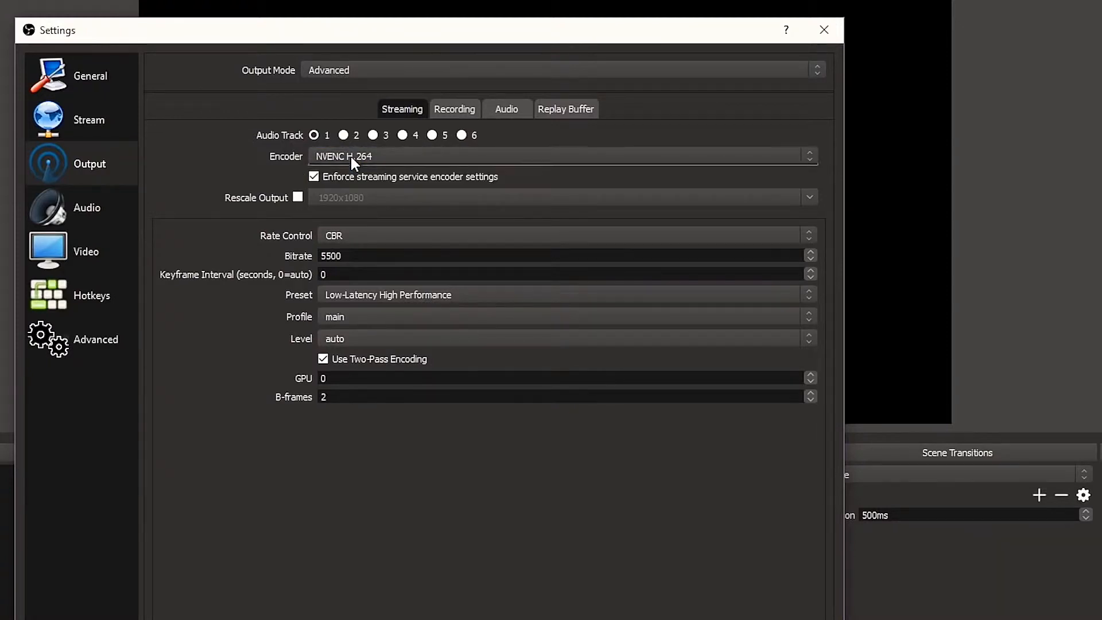
left_click(350, 154)
left_click(355, 171)
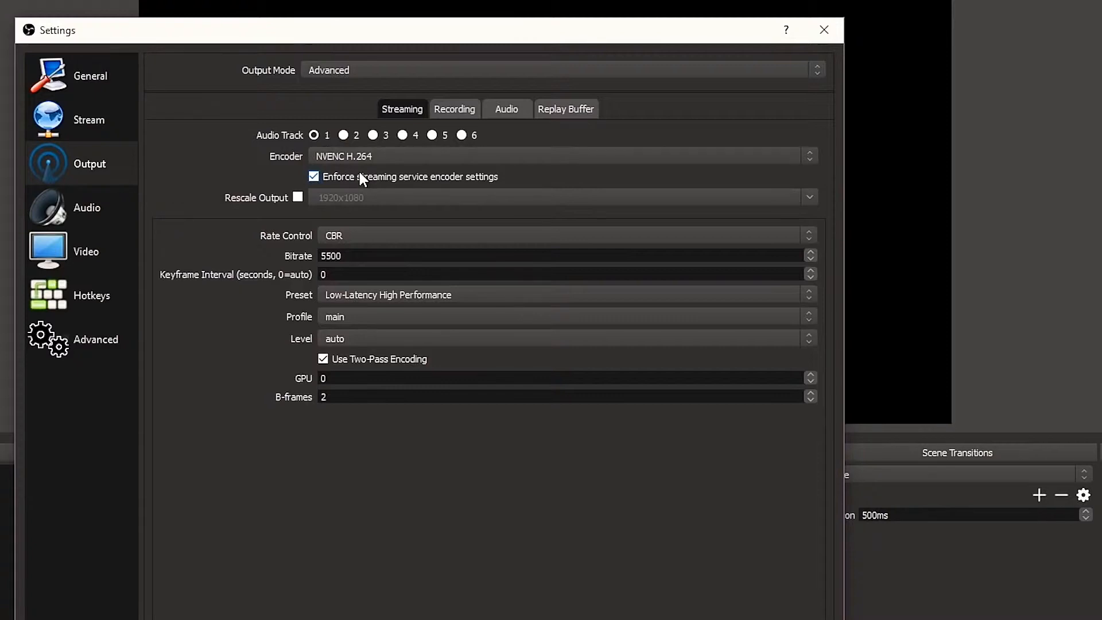
left_click(354, 156)
left_click(346, 167)
- Try rescaling the streaming output to 1920x1080, and turn Rescale Output off again
left_click(298, 197)
left_click(298, 197)
left_click(298, 198)
double_click(364, 202)
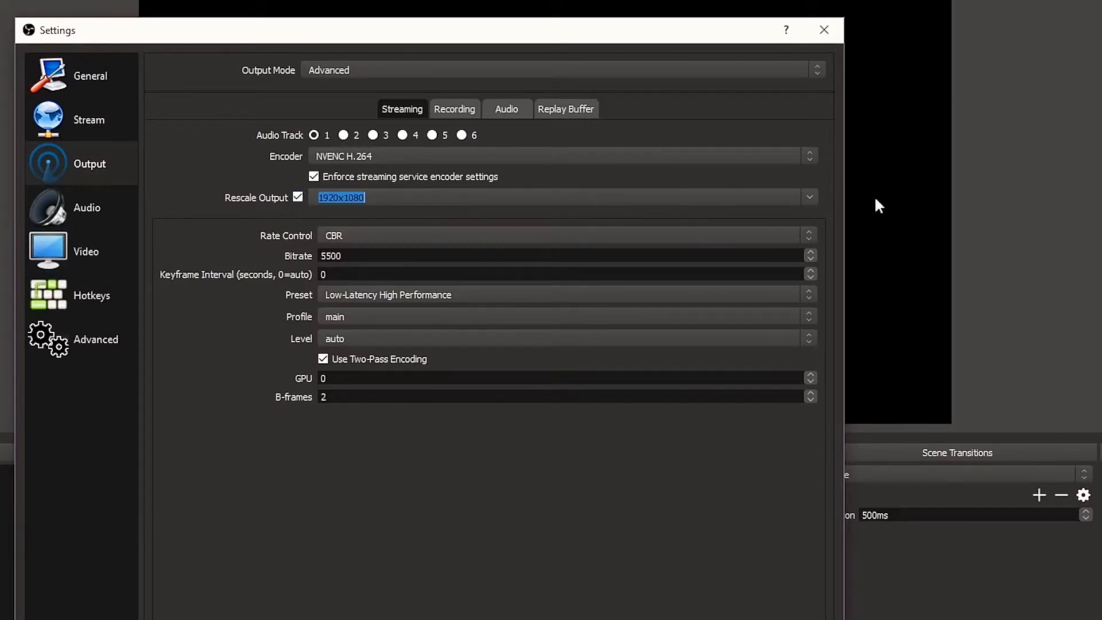
left_click(815, 199)
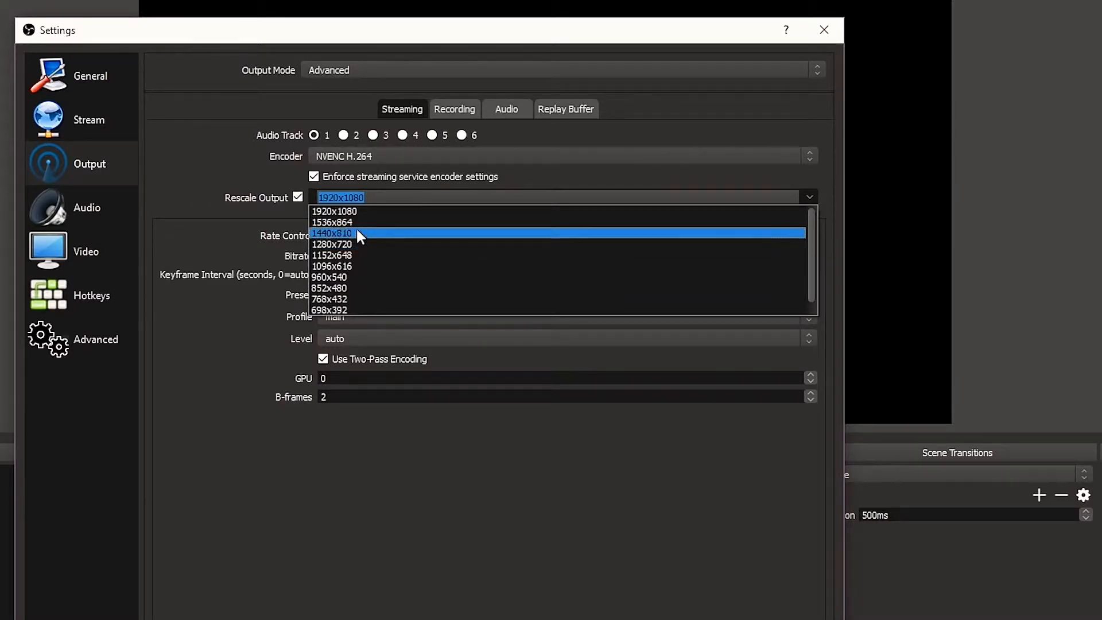
left_click(352, 212)
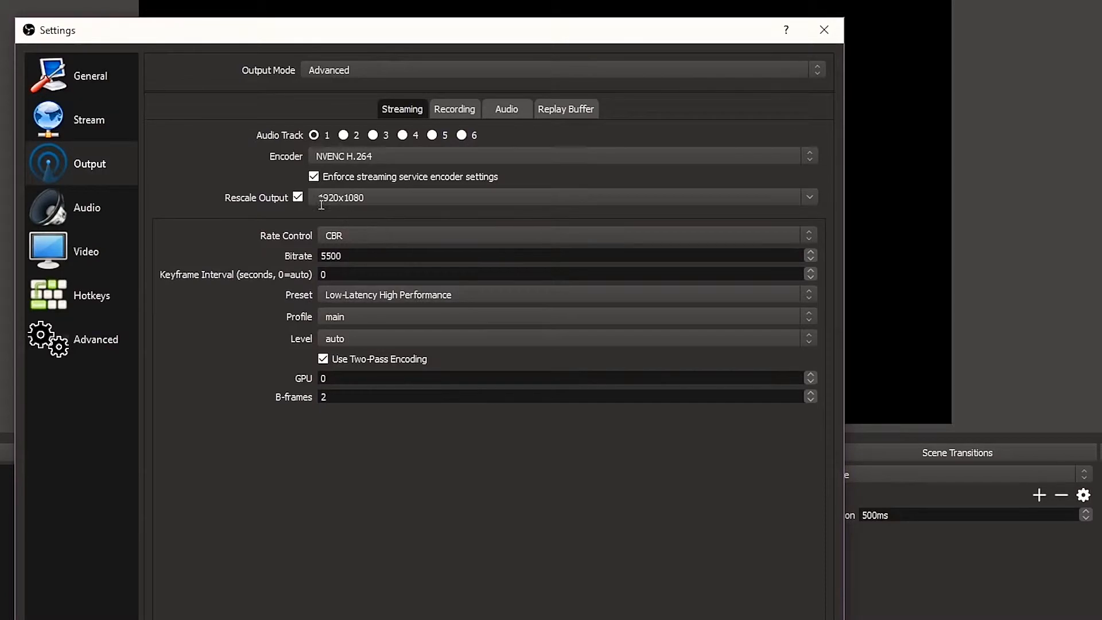
left_click(298, 197)
- Set the streaming rate control to VBR
left_click(368, 234)
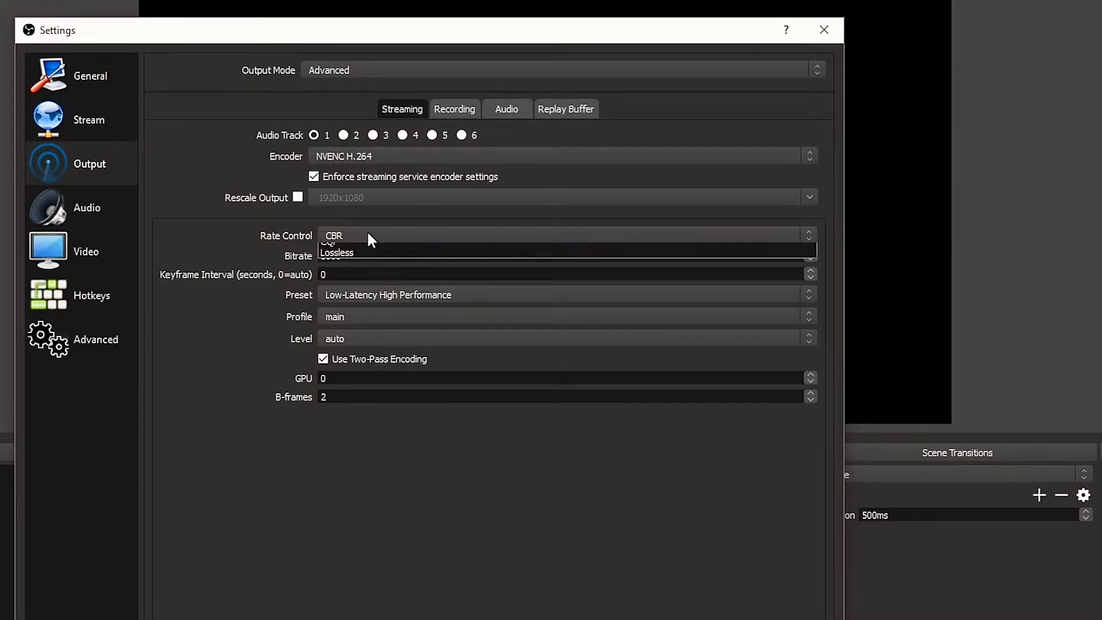
left_click(345, 260)
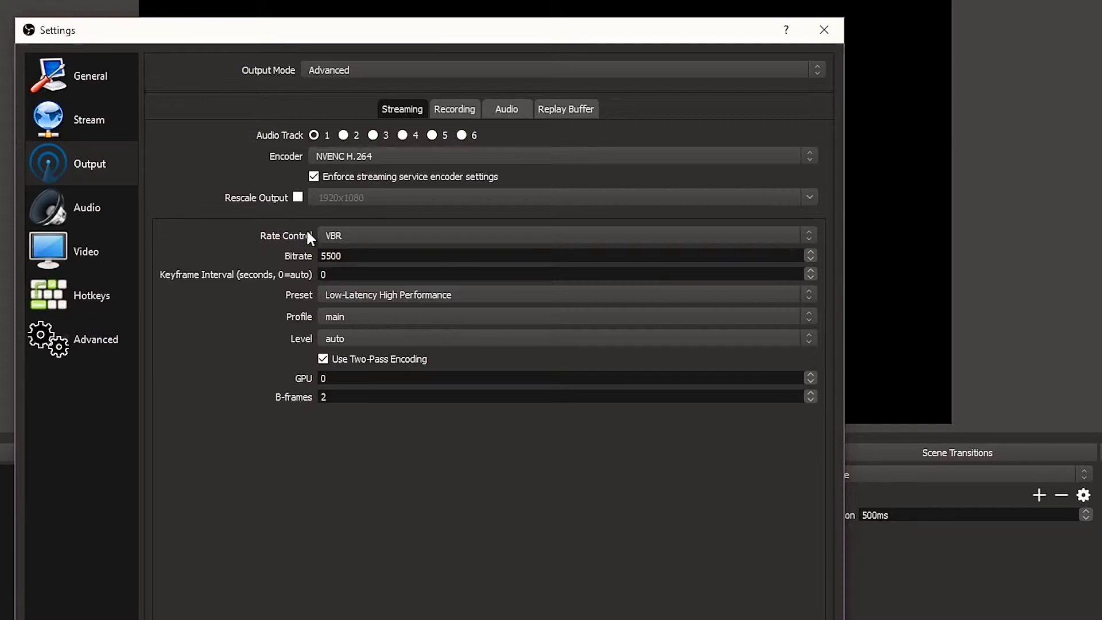
left_click(346, 232)
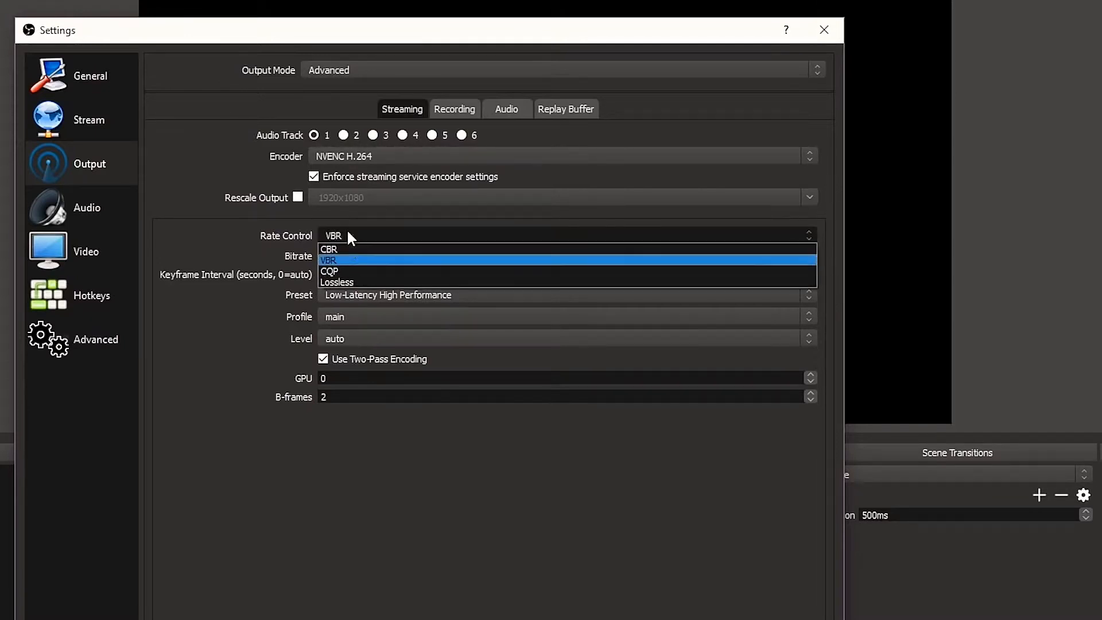
left_click(334, 259)
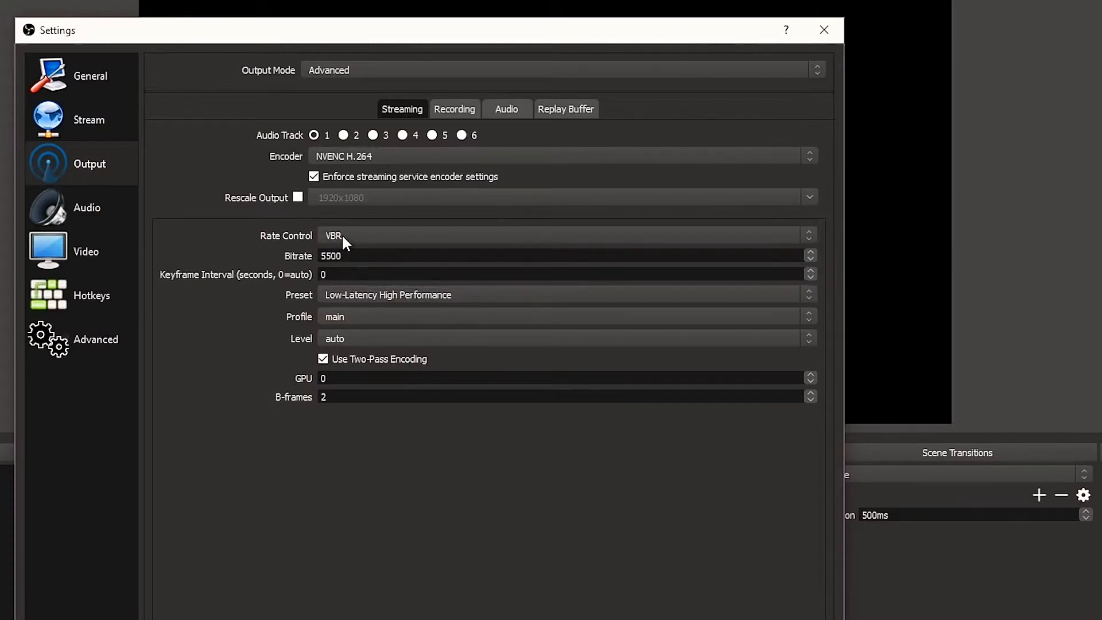
left_click(342, 233)
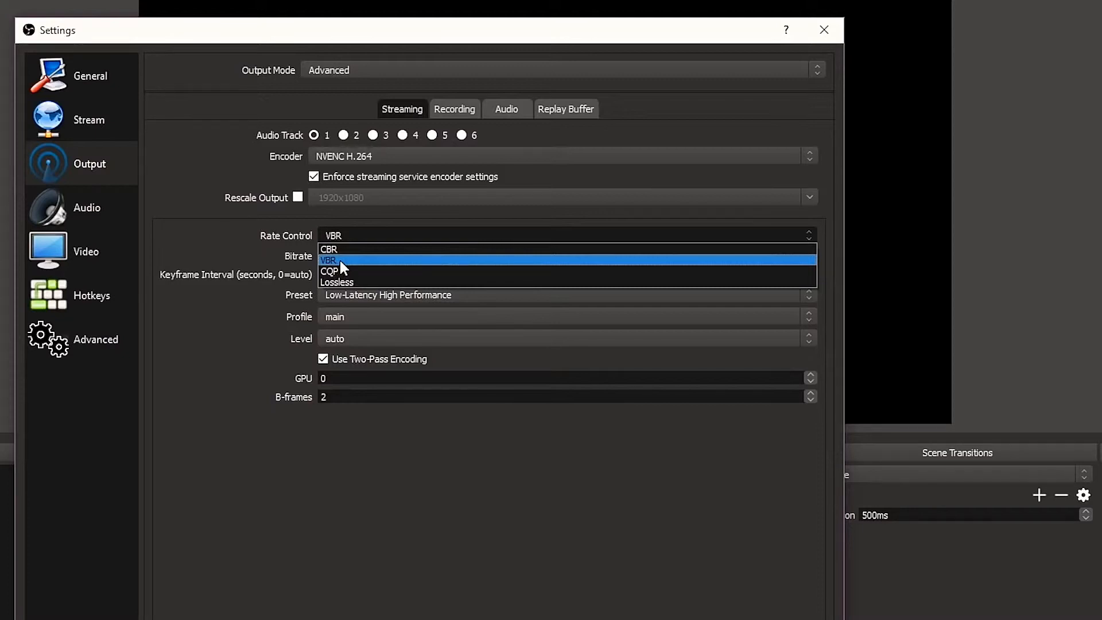
left_click(339, 261)
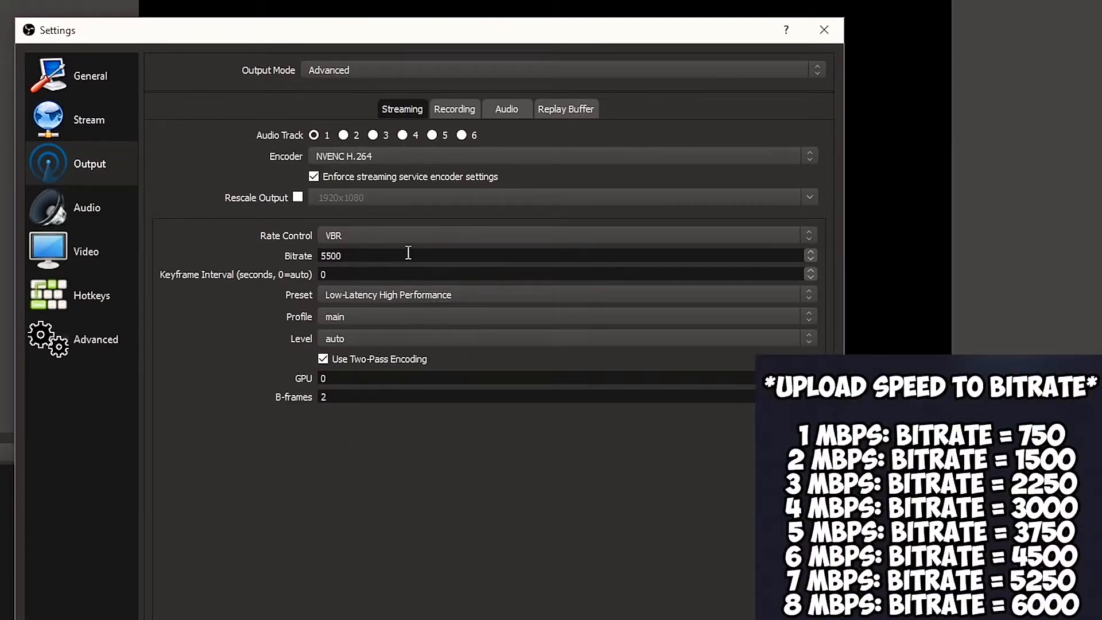
- Switch to the Ziggo Speedtest web page and run the test to measure the connection's upload speed for the bitrate
left_click(408, 253)
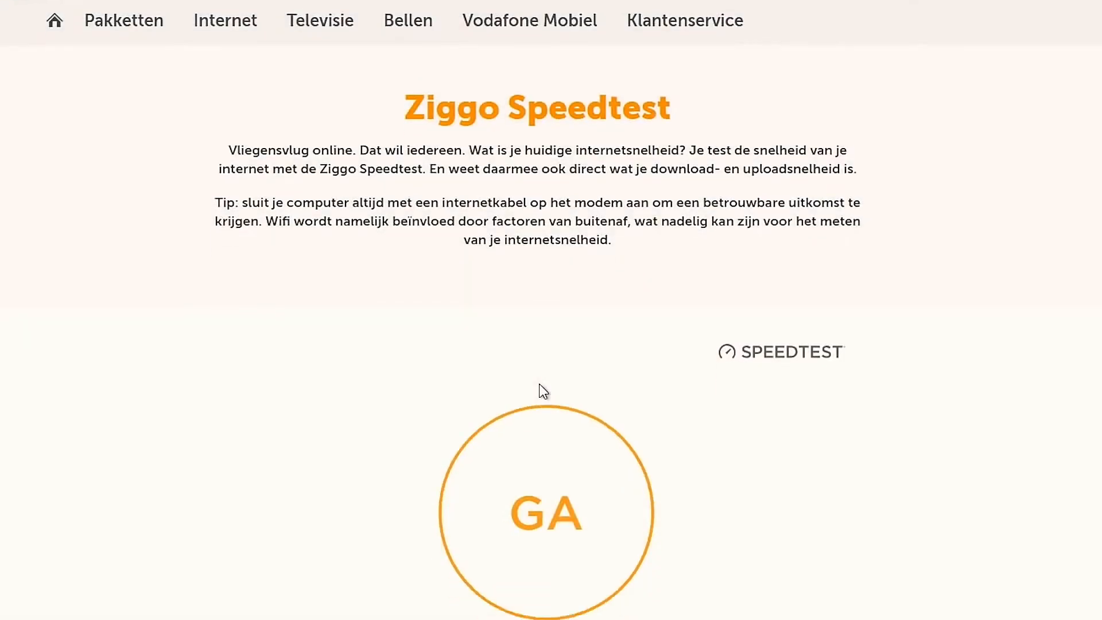
scroll(551, 425, "down", 1)
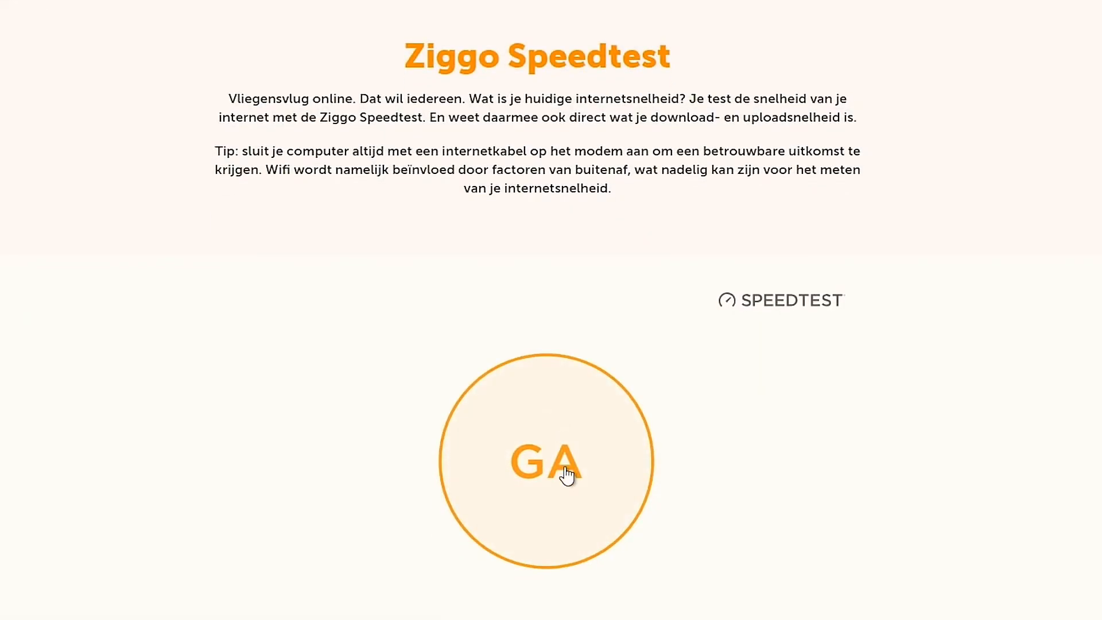
left_click(561, 459)
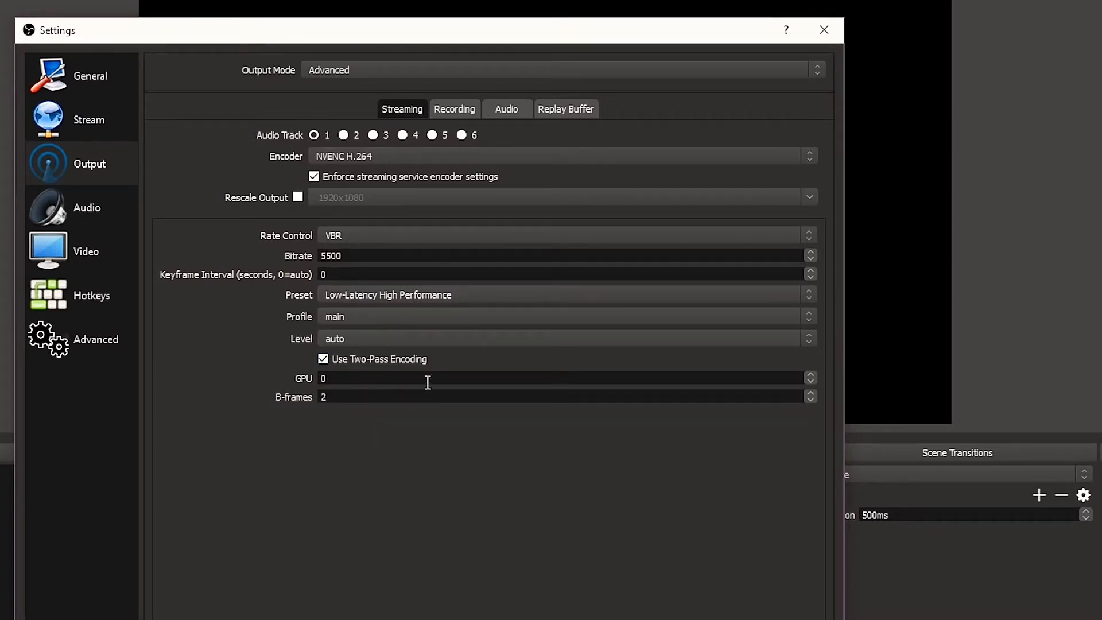
double_click(330, 397)
double_click(330, 398)
- In the stream settings, choose Streaming Services as the stream type and review the available services, keeping YouTube / YouTube Gaming
left_click(80, 127)
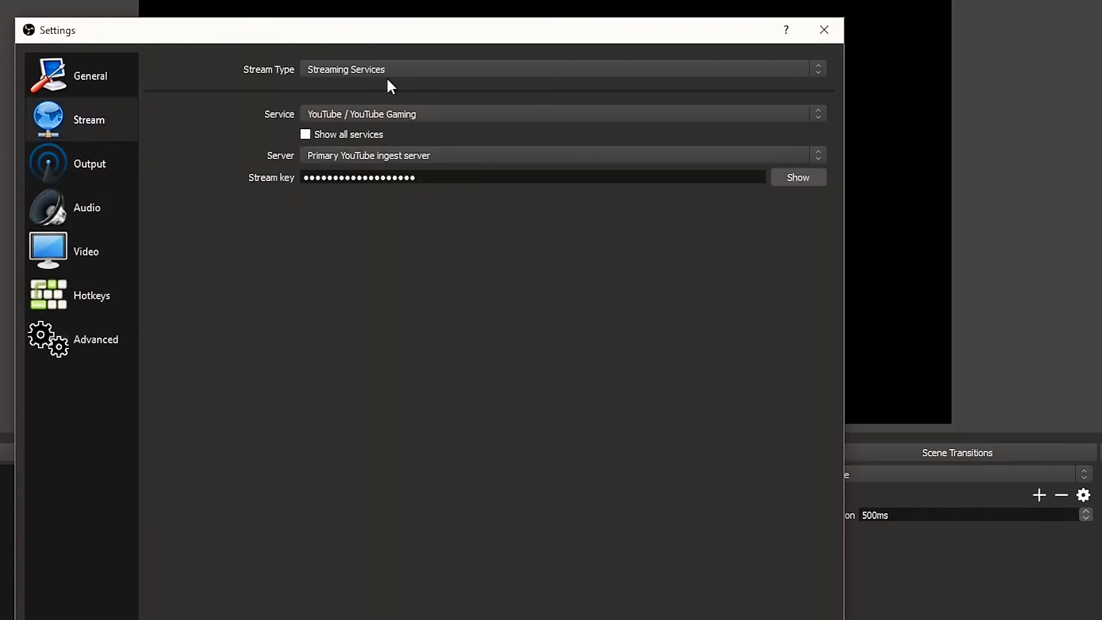
left_click(388, 70)
left_click(350, 84)
left_click(321, 113)
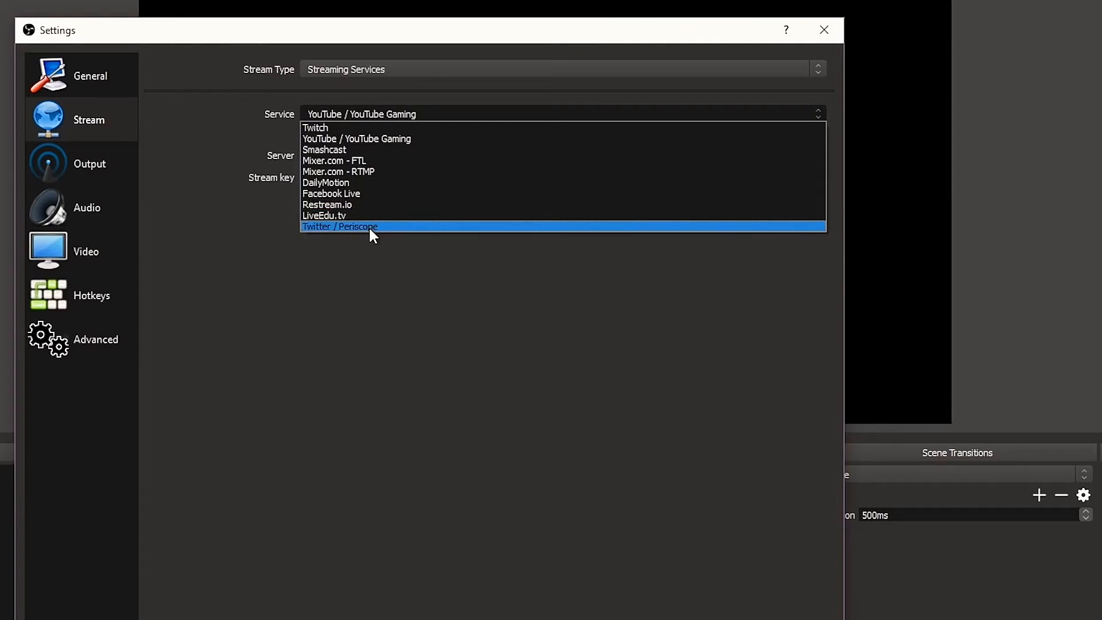
left_click(376, 248)
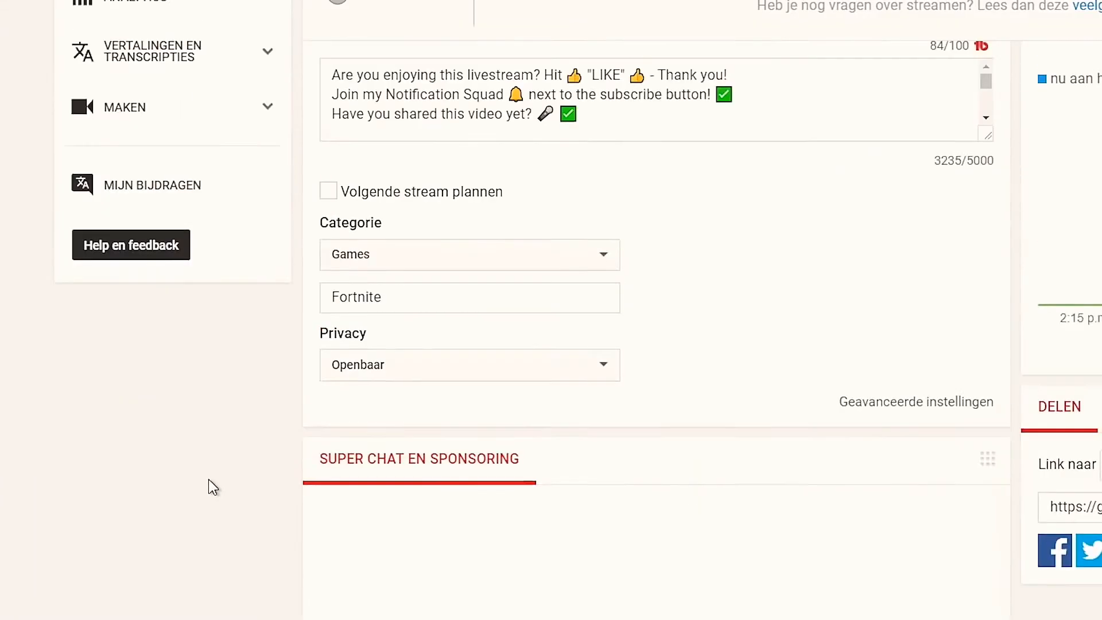
- Switch to YouTube's Creator Studio live streaming page, locate the stream key in the encoder settings, and paste it into the OBS stream key field
scroll(209, 485, "up", 10)
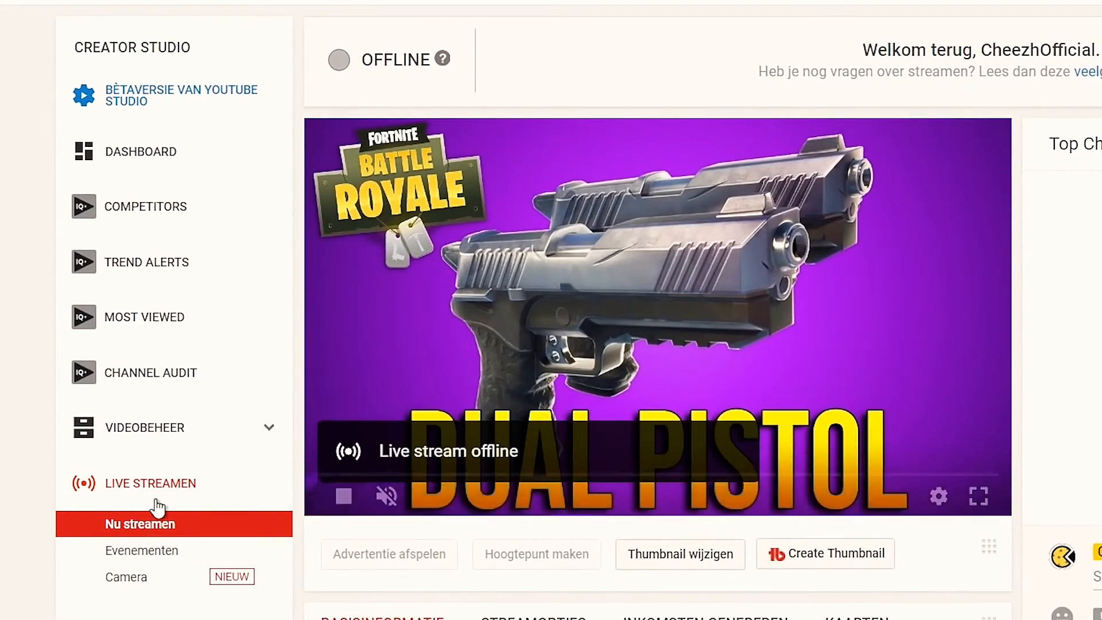
scroll(266, 574, "down", 10)
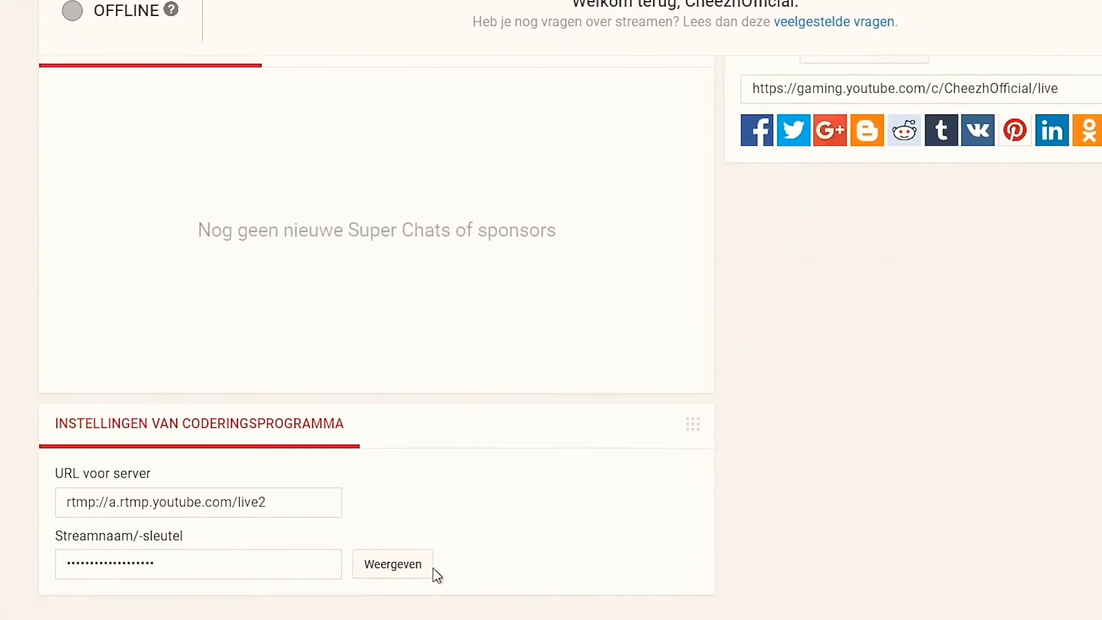
left_click_drag(51, 517, 194, 522)
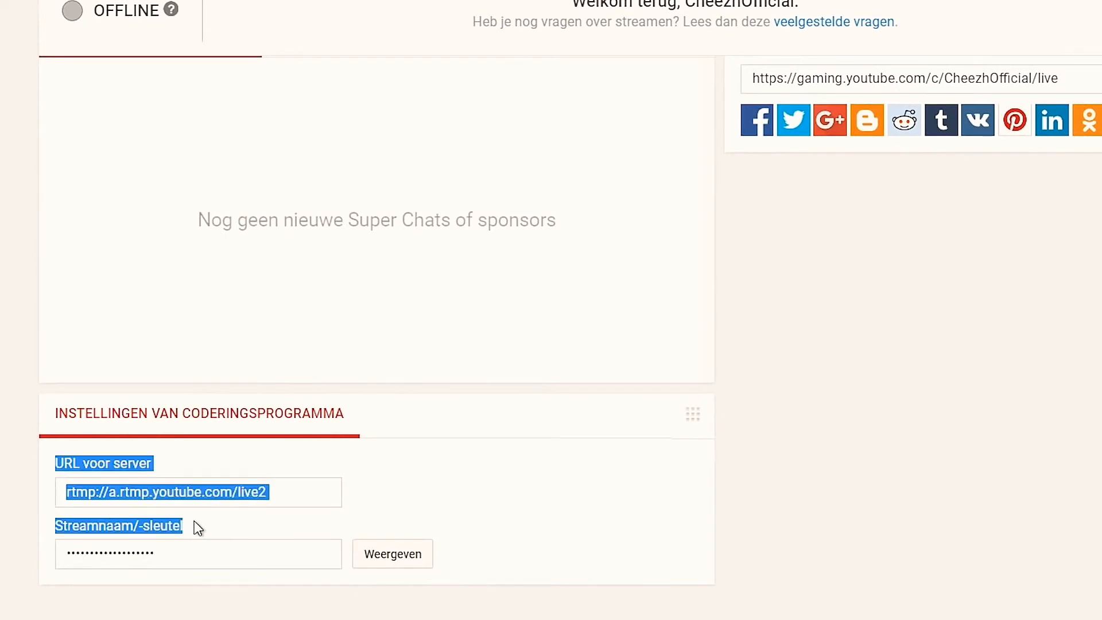
left_click(194, 521)
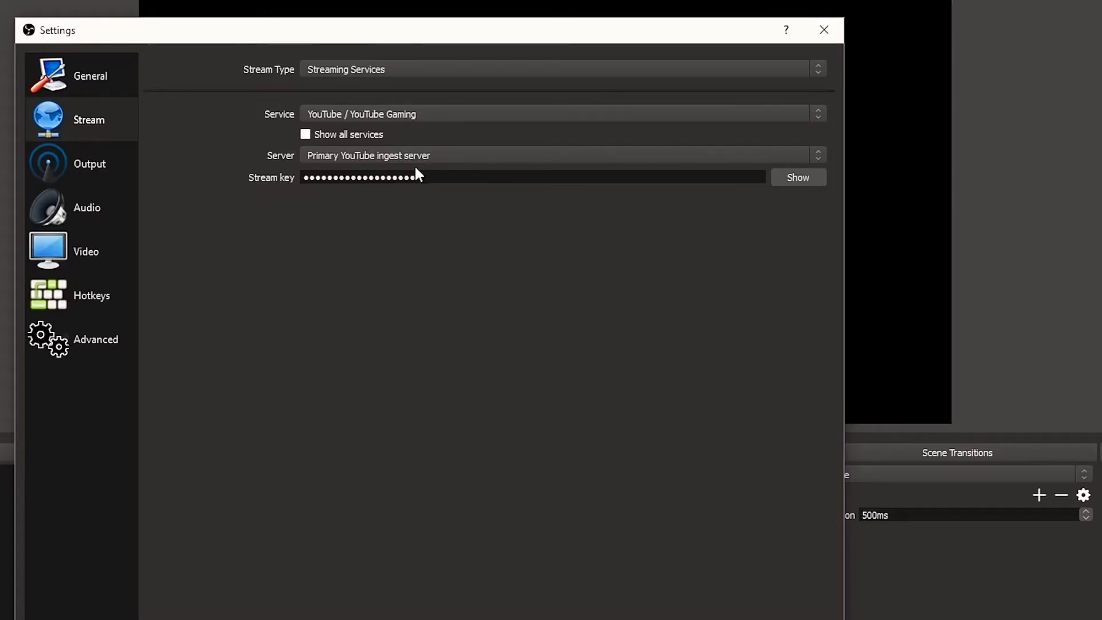
left_click_drag(424, 177, 303, 177)
key("ctrl+v")
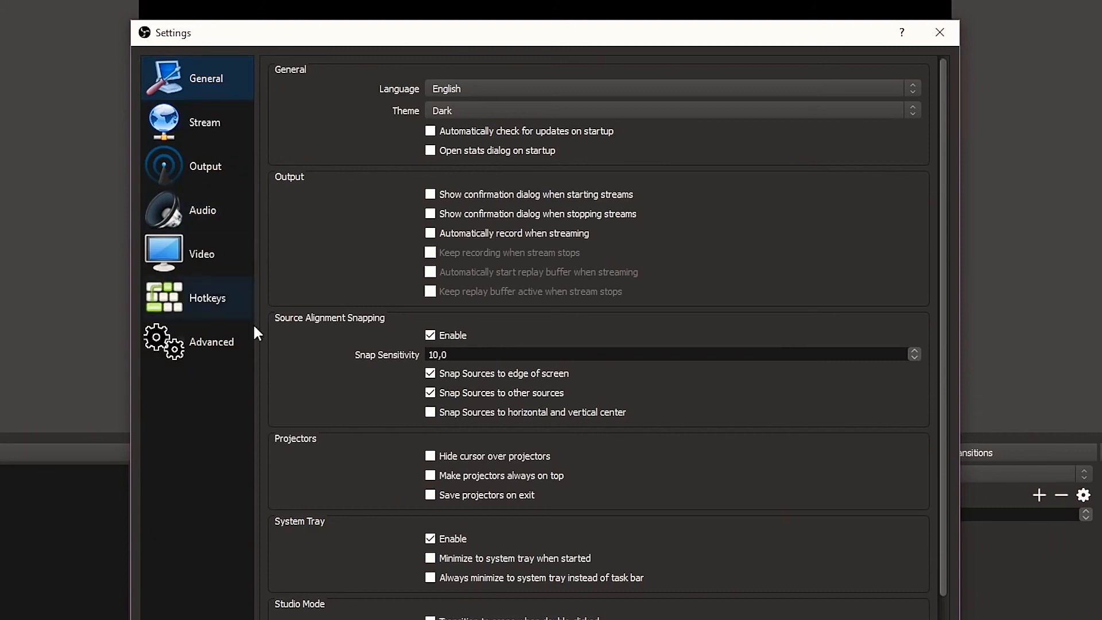
- Close and reopen the settings, and examine the advanced options and the hotkeys for starting and stopping streaming and recording
left_click(948, 34)
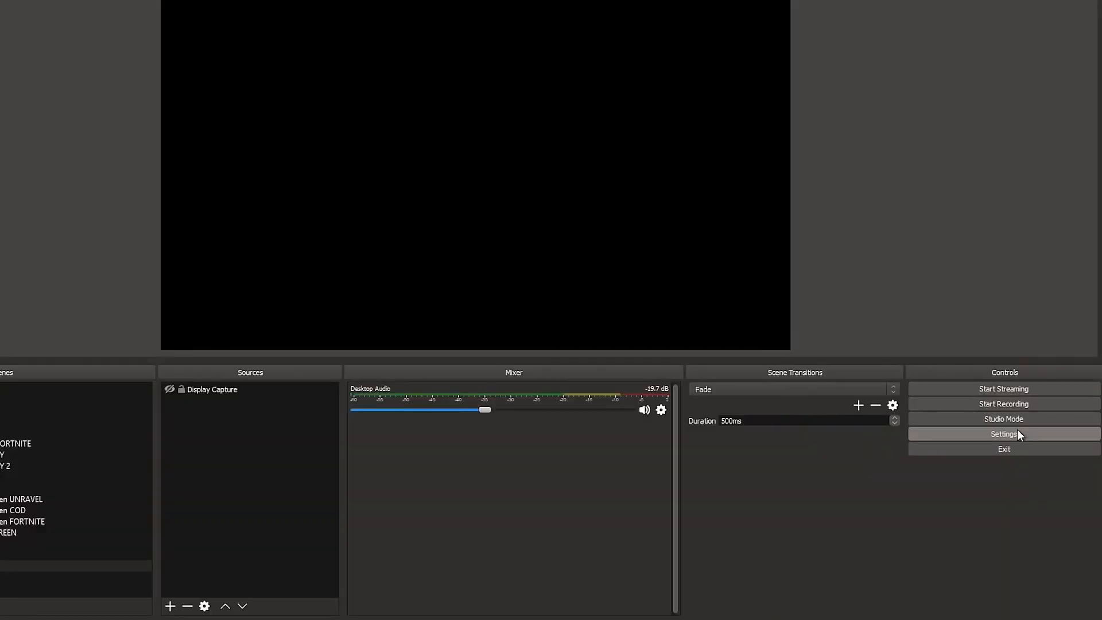
left_click(1018, 432)
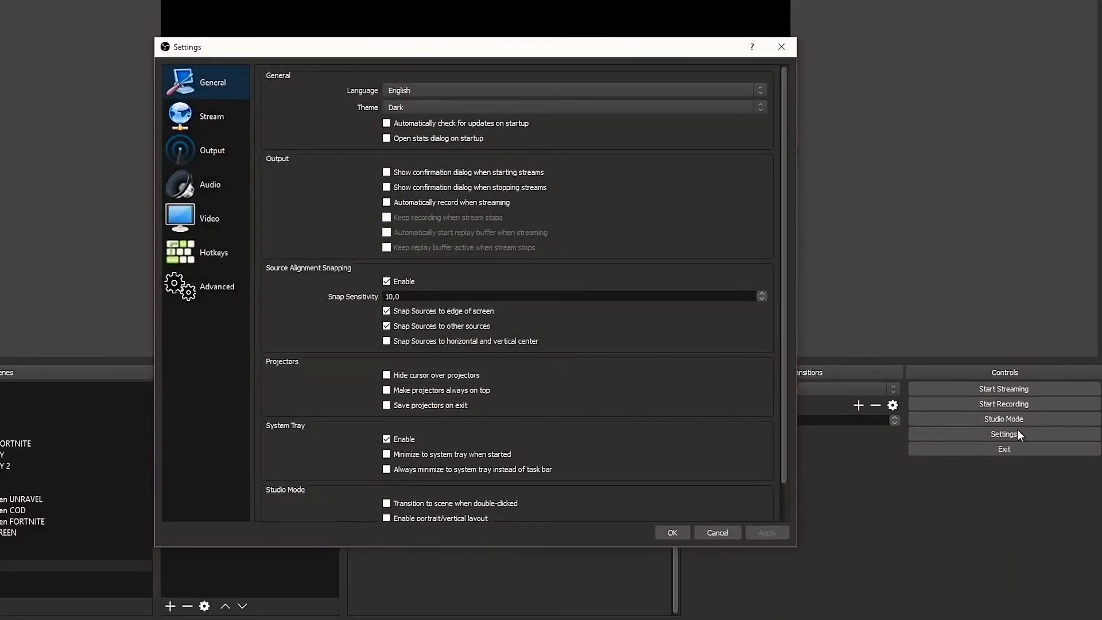
left_click(189, 290)
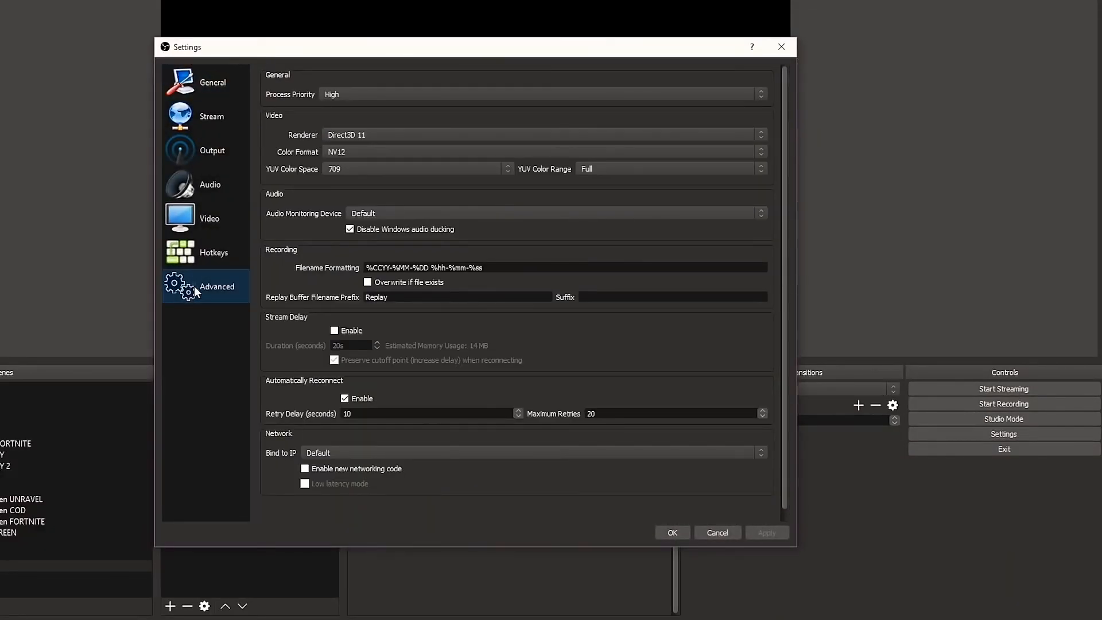
left_click(198, 254)
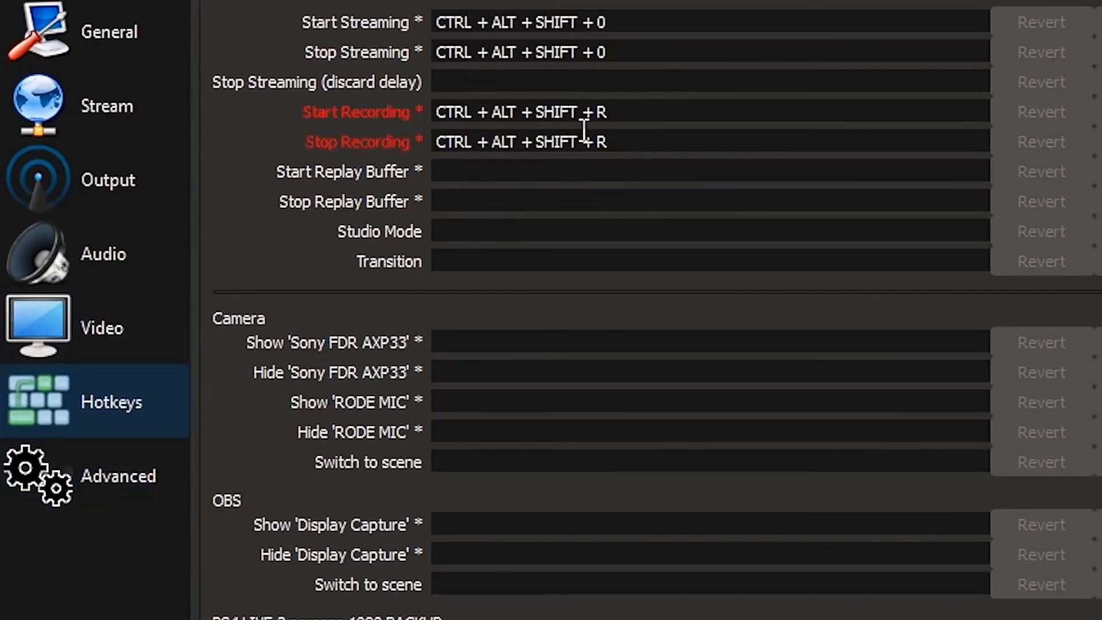
mouse_move(584, 131)
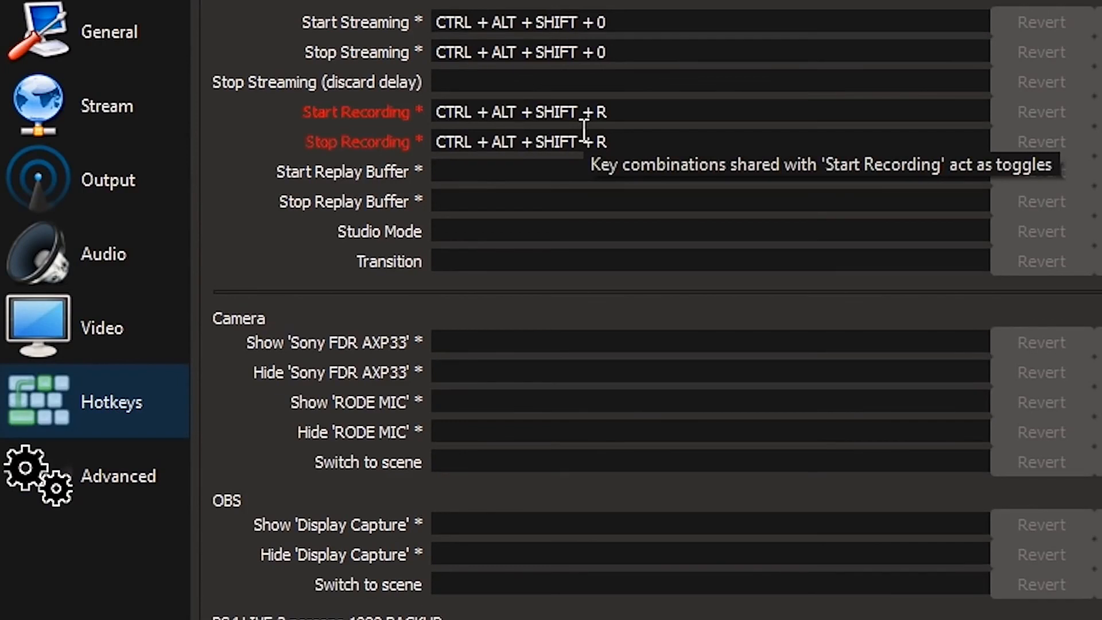